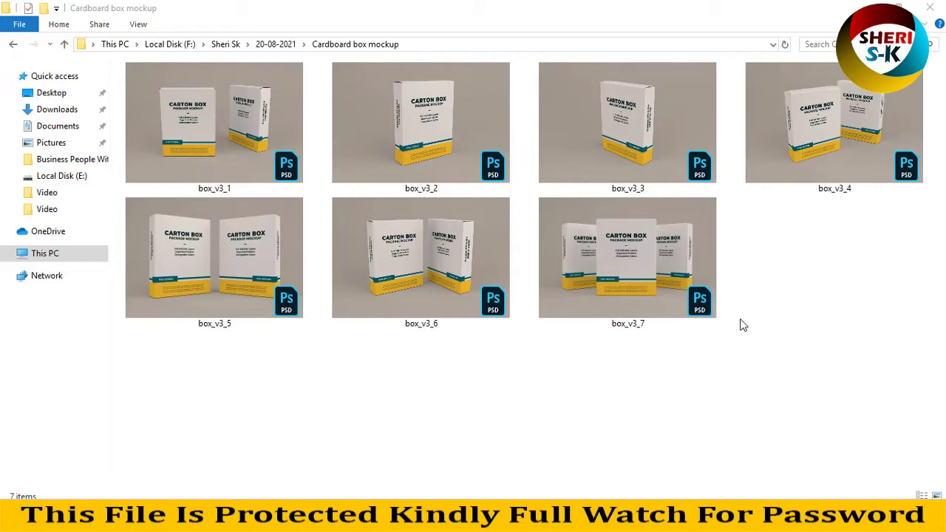
Select box_v3_1 in the Cardboard box mockup folder and drop it into Photoshop to open it.
left_click(606, 103)
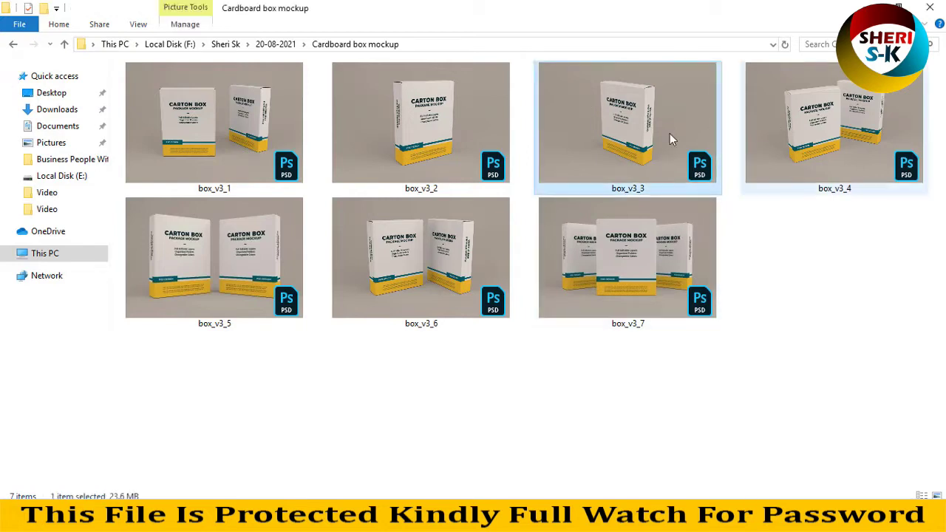
left_click(226, 185)
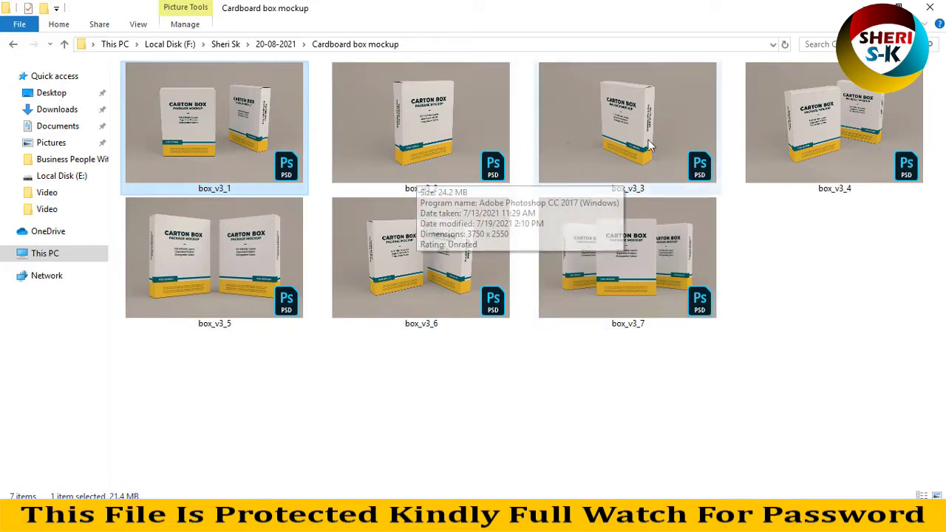
left_click_drag(232, 127, 357, 123)
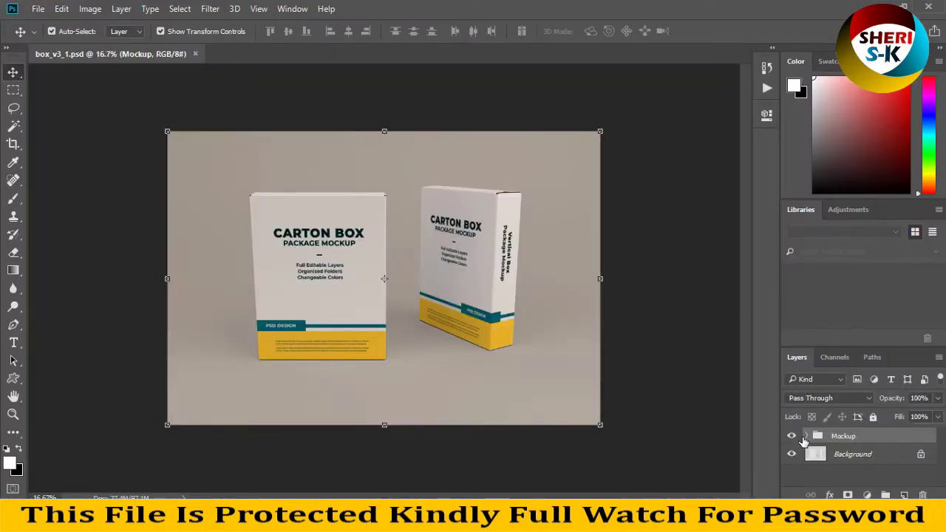
Expand the Mockup group, preview the boxes without designs, then expand Editable Layers.
left_click(807, 436)
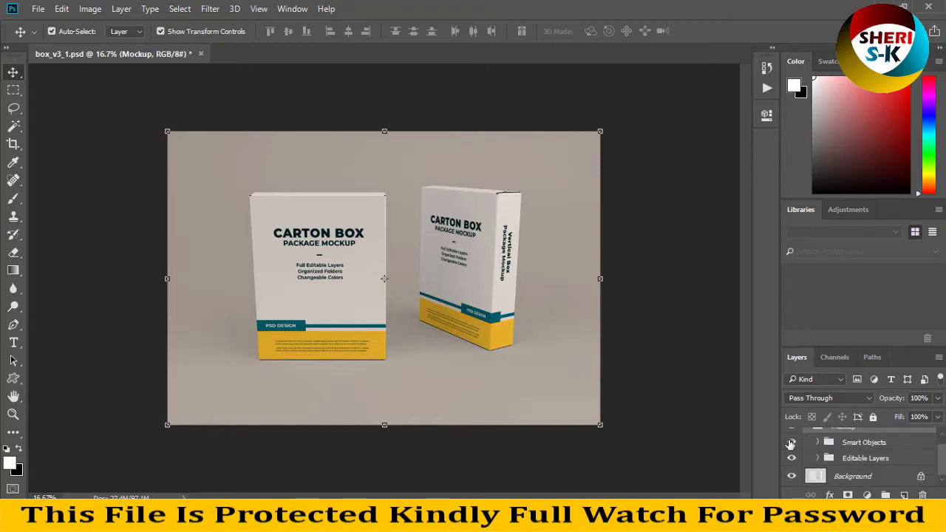
left_click(791, 443)
left_click(792, 457)
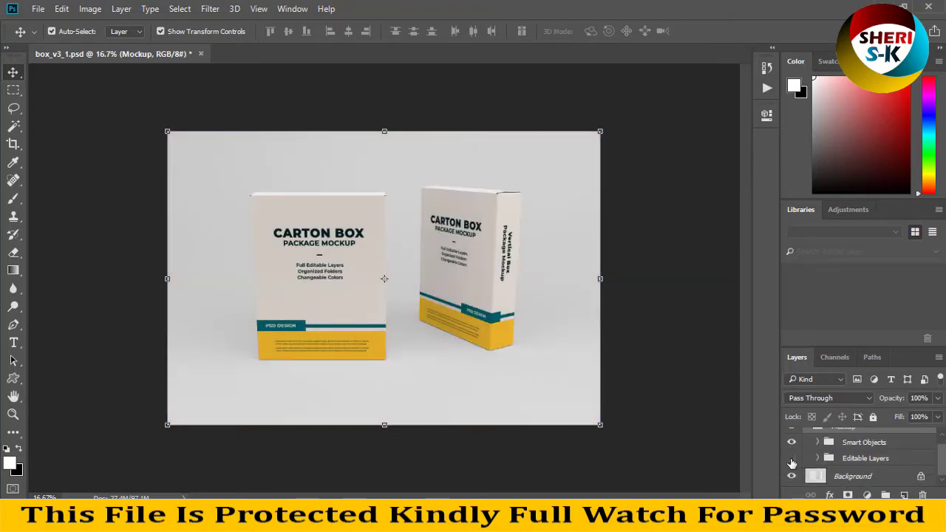
left_click(792, 458)
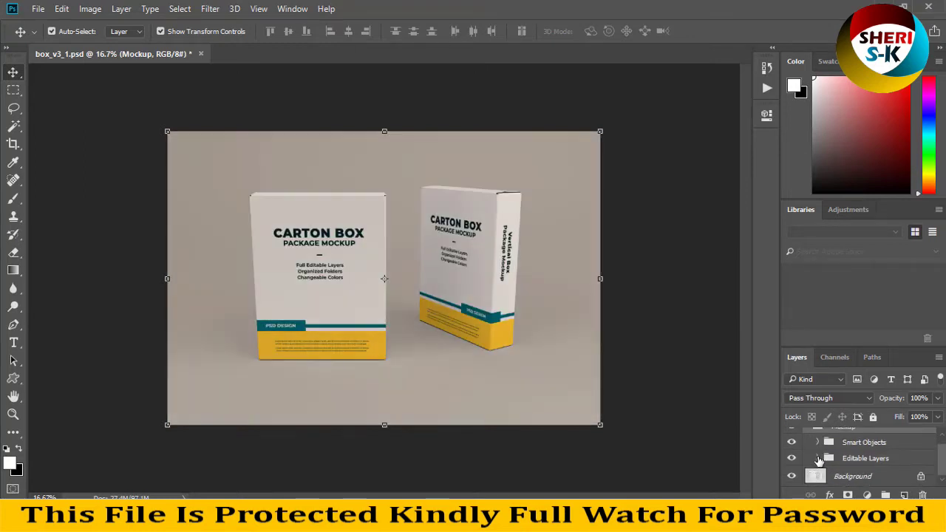
left_click(818, 459)
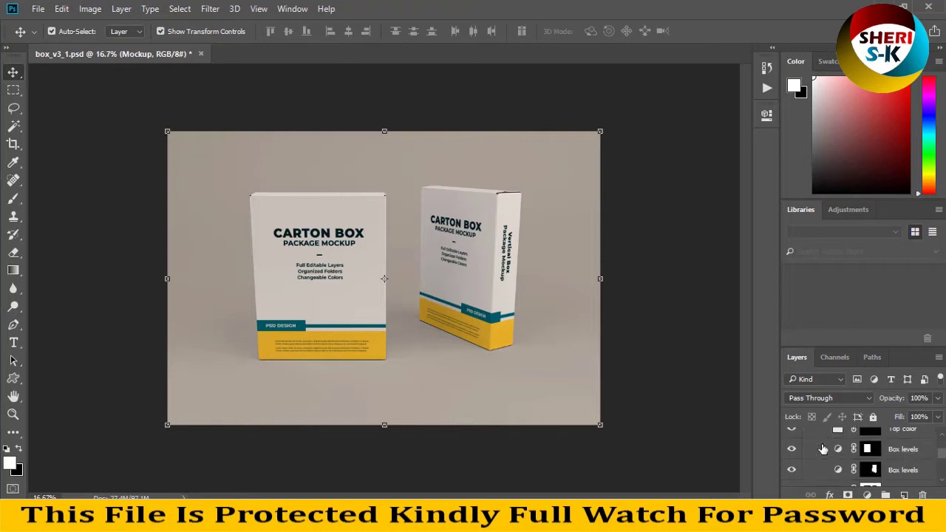
Change the Top color fill to dark red 8d0606 so both box tops turn red.
left_click(839, 460)
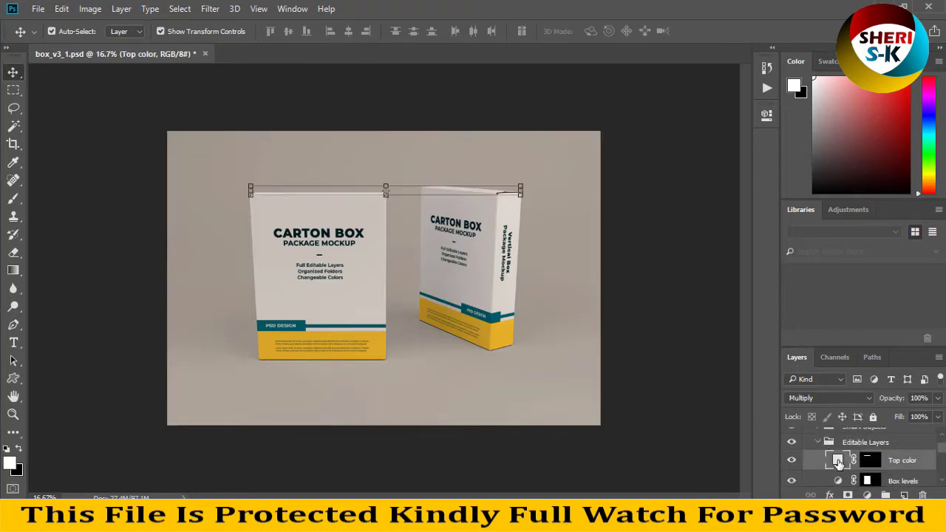
double_click(837, 460)
left_click_drag(613, 267, 545, 334)
left_click(453, 329)
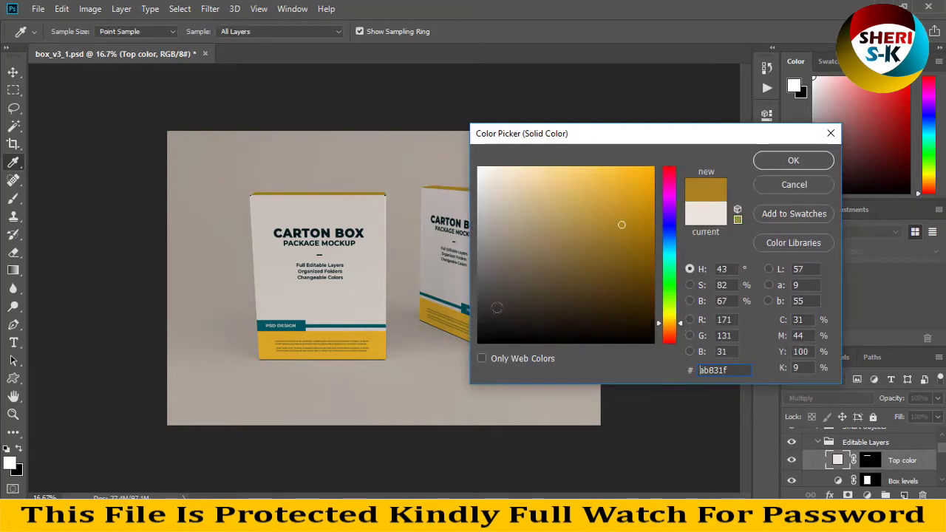
left_click_drag(667, 174, 671, 167)
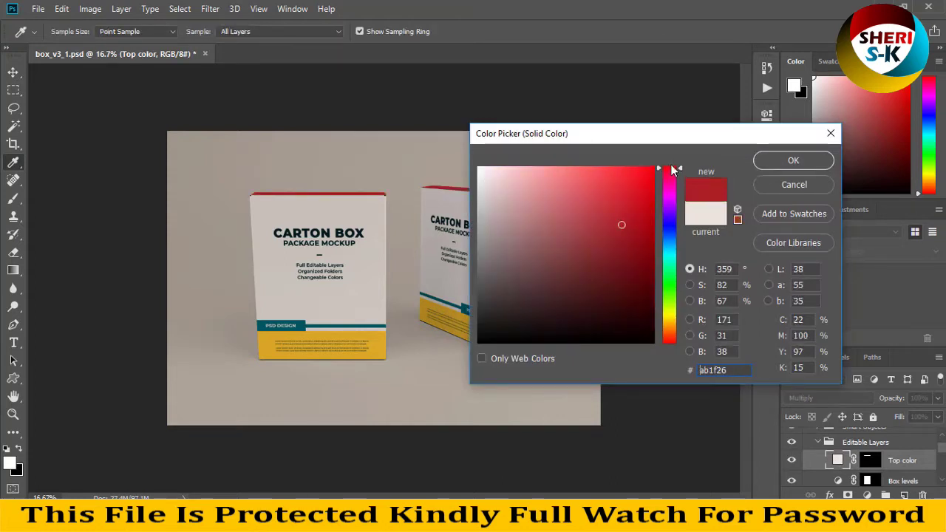
left_click(638, 199)
left_click(647, 245)
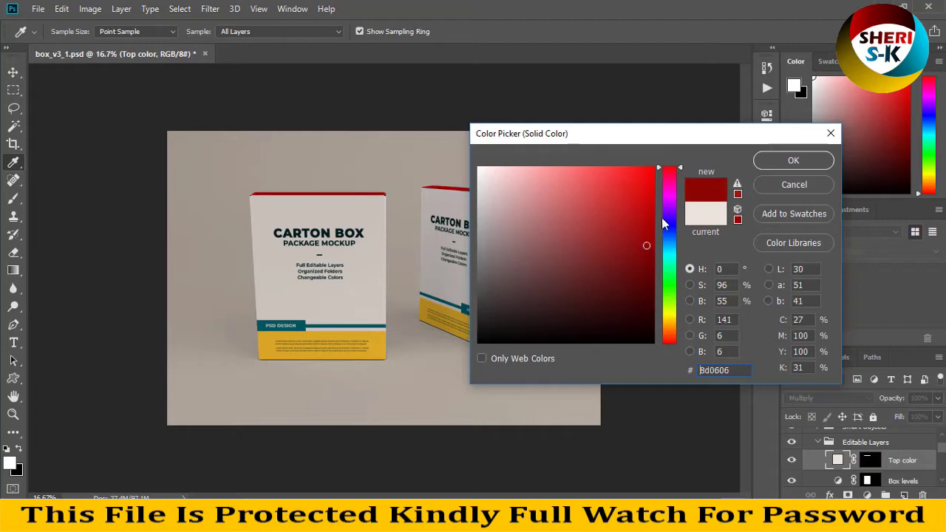
left_click(766, 163)
Scroll down the Layers panel and select the background colour fill layer.
scroll(869, 435, "down", 2)
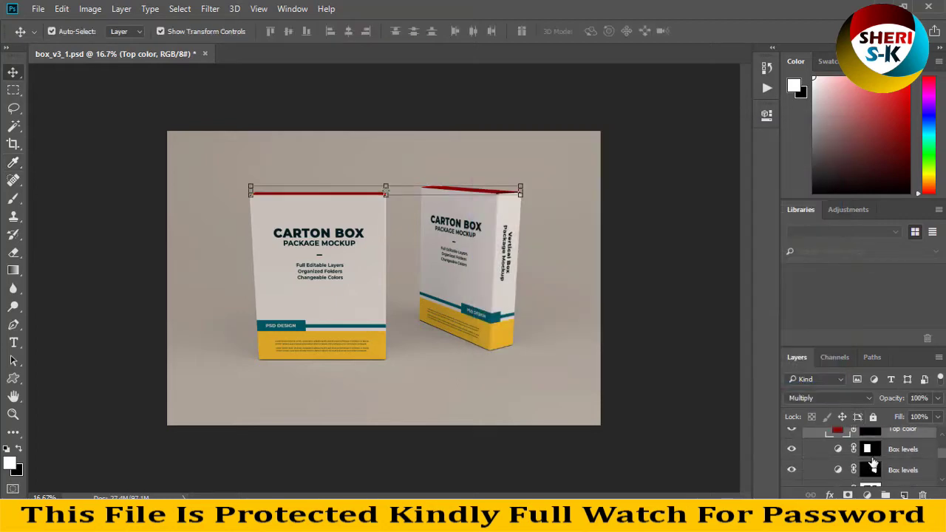
scroll(873, 463, "down", 8)
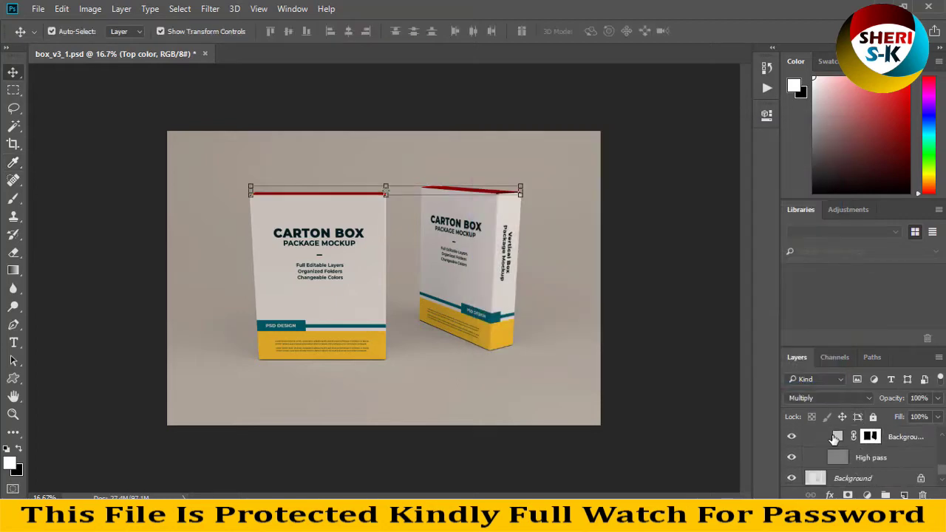
left_click(836, 439)
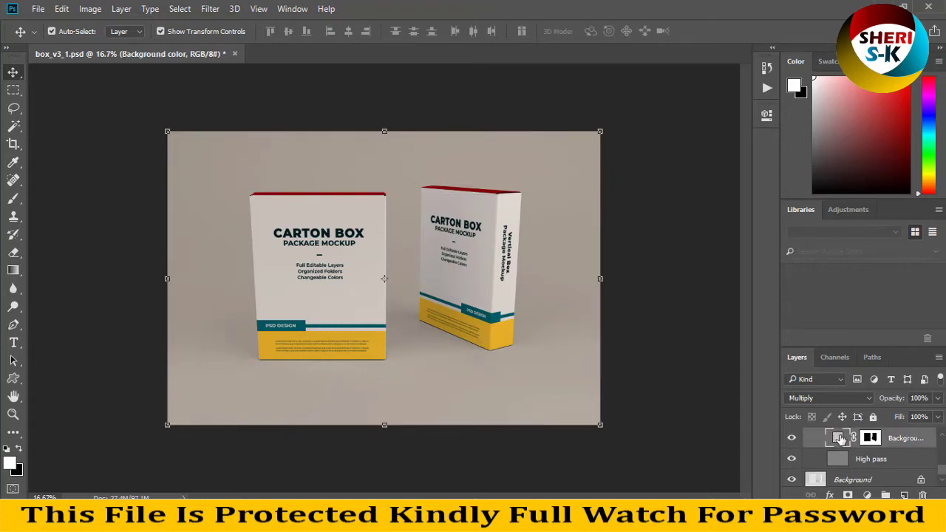
Preview a tan backdrop colour, cancel it, and toggle the High pass layer to compare.
double_click(839, 438)
left_click(519, 288)
left_click_drag(519, 288, 525, 221)
left_click(808, 187)
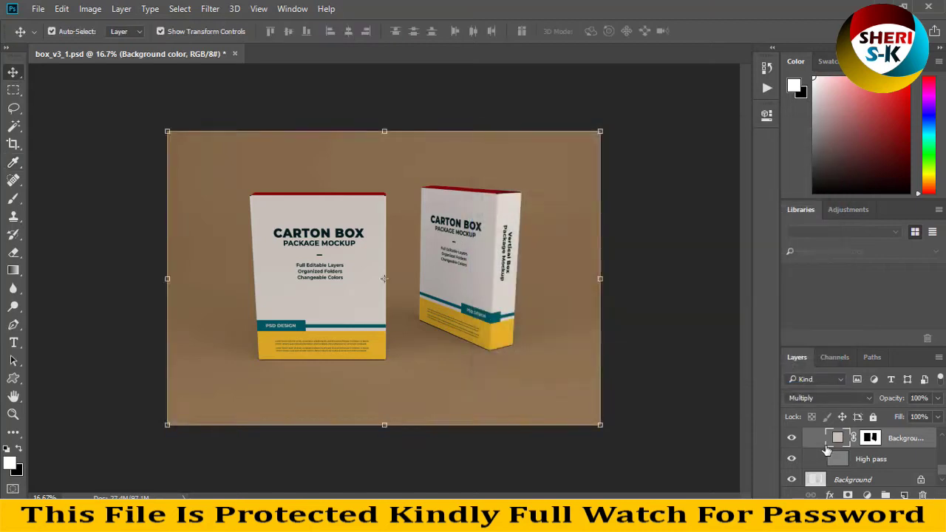
left_click(836, 459)
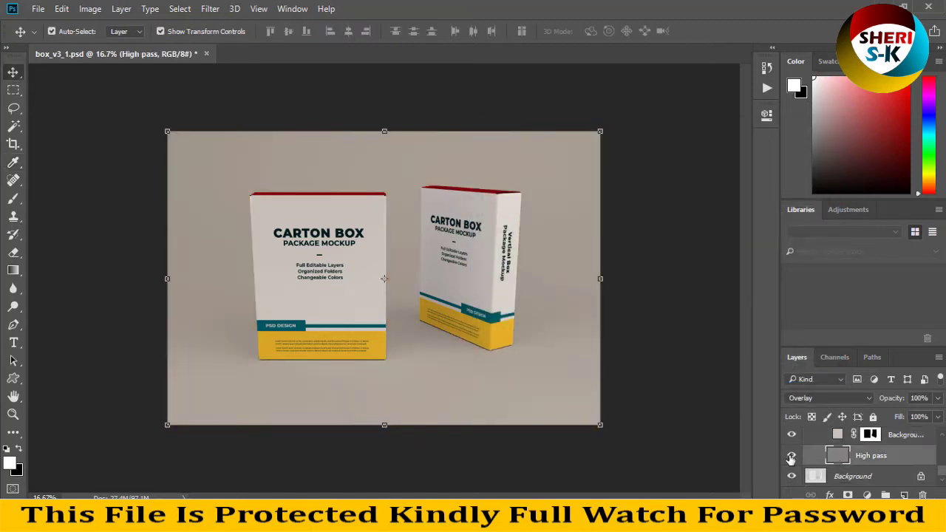
left_click(793, 459)
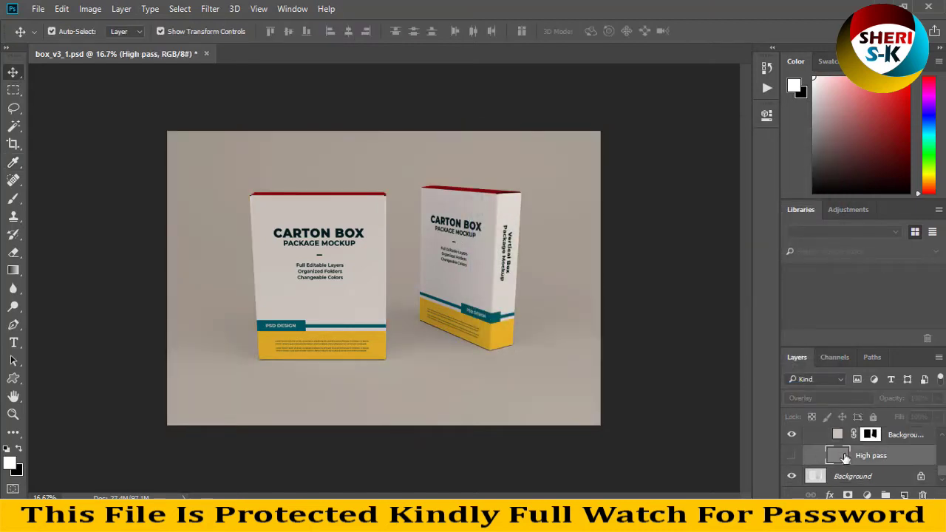
left_click(791, 460)
Expand the Smart Objects group and open Front (Place your design here).psb for editing.
scroll(846, 453, "up", 5)
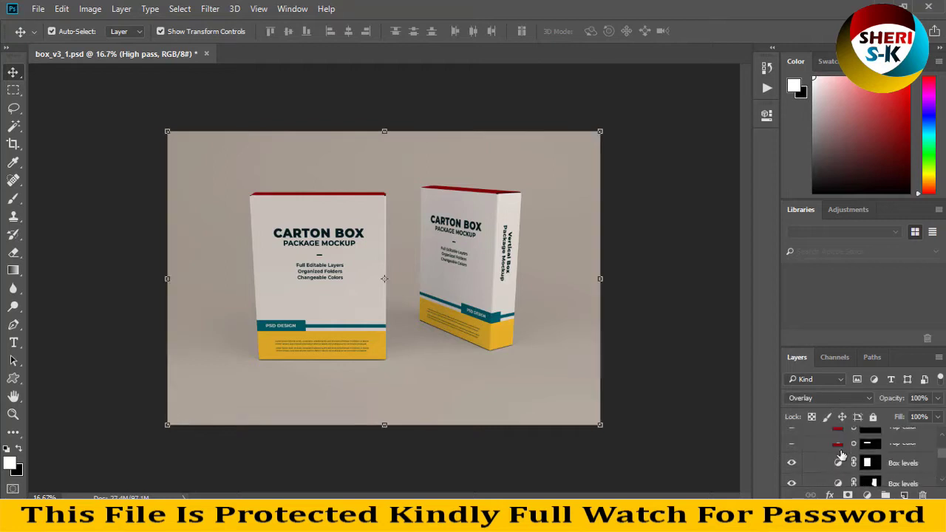
left_click(857, 441)
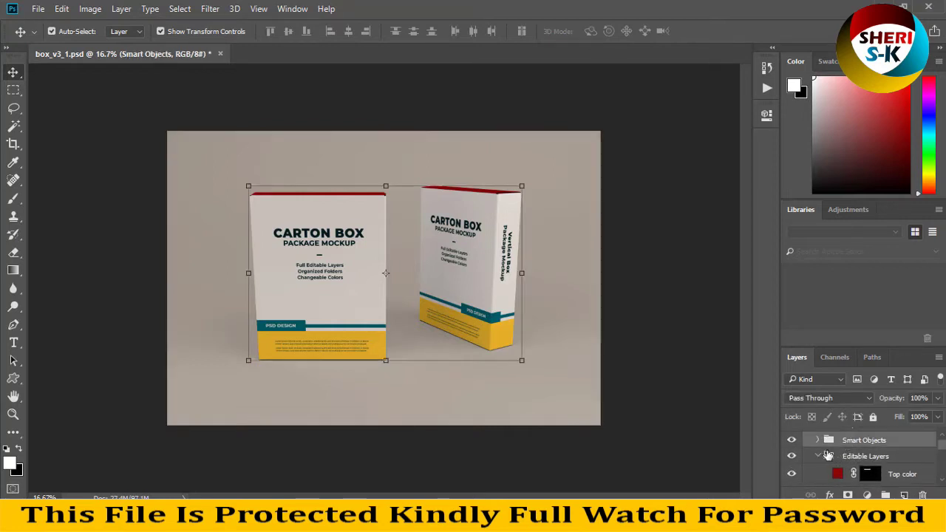
left_click(817, 442)
scroll(850, 458, "down", 2)
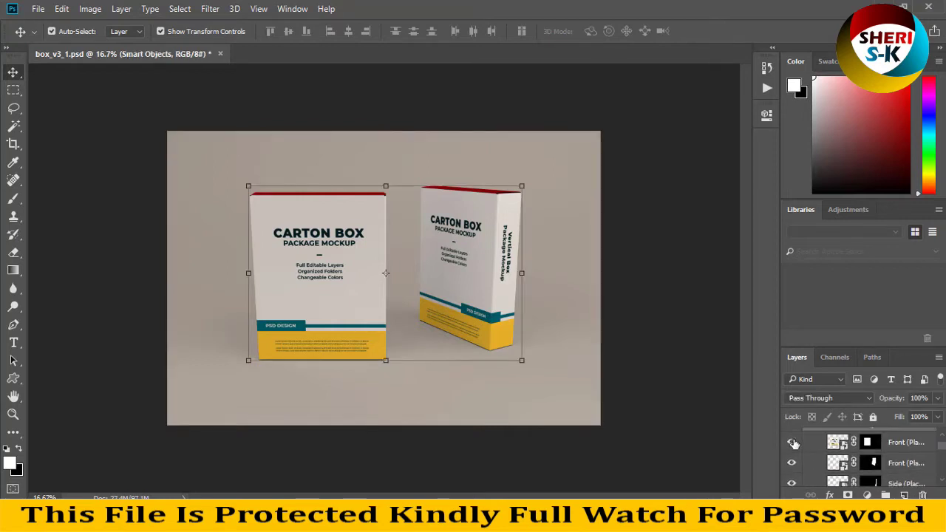
left_click(793, 442)
left_click(793, 442)
scroll(894, 461, "up", 1)
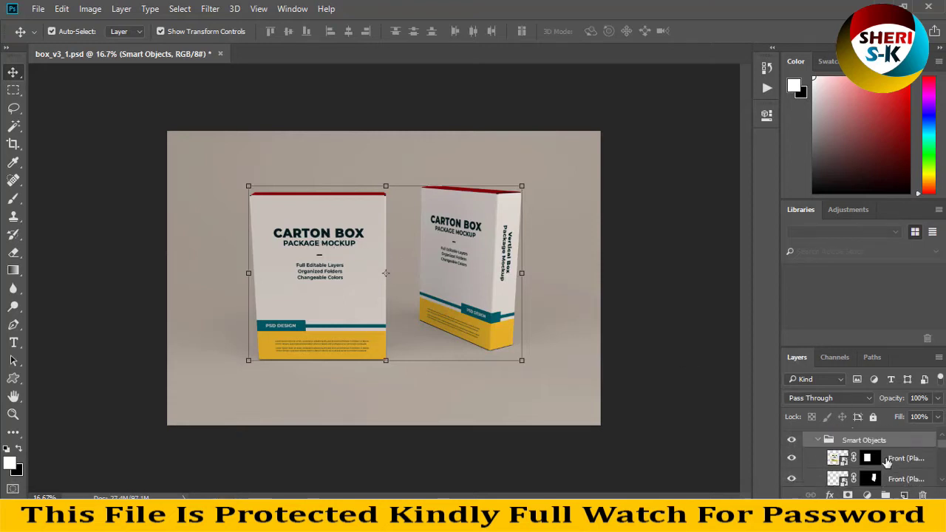
double_click(842, 460)
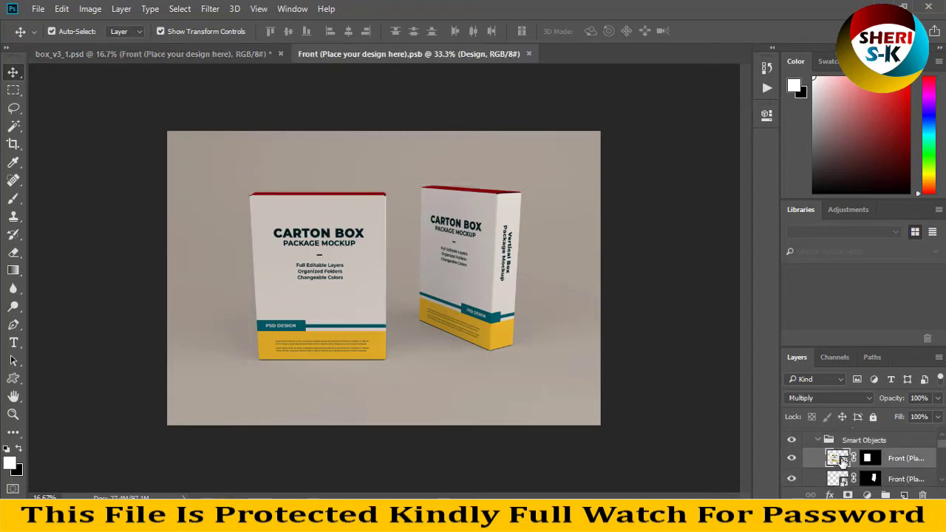
Replace the CARTON BOX heading text with 'SHERI SK'.
left_click_drag(432, 189, 439, 166)
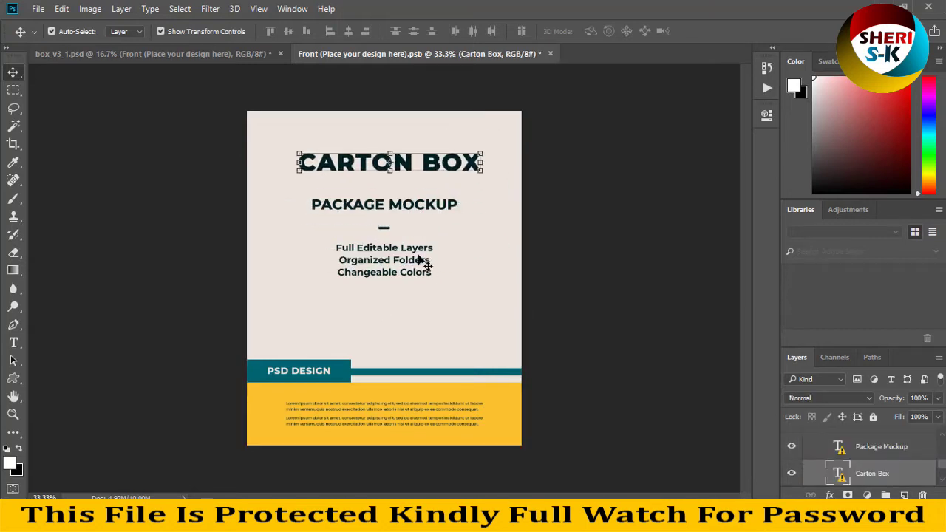
left_click(422, 264)
left_click(430, 169)
left_click(12, 345)
left_click(340, 161)
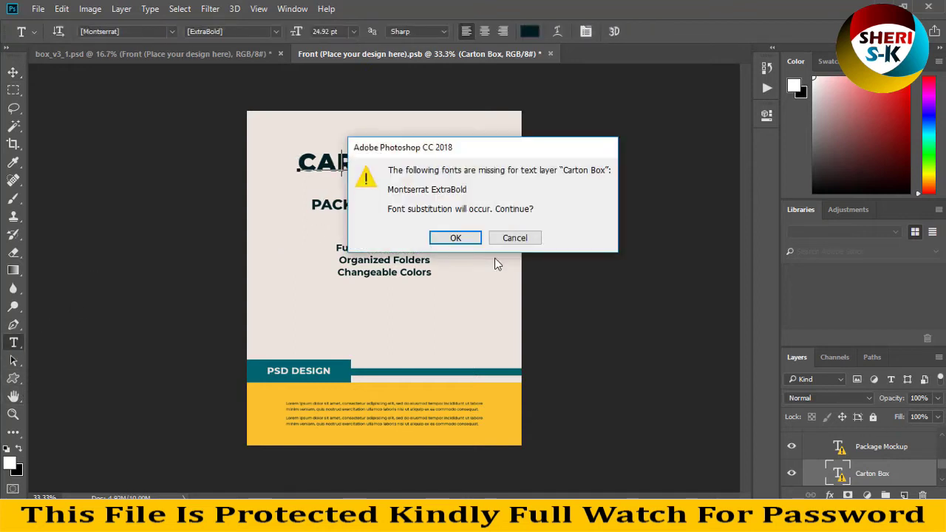
left_click(469, 239)
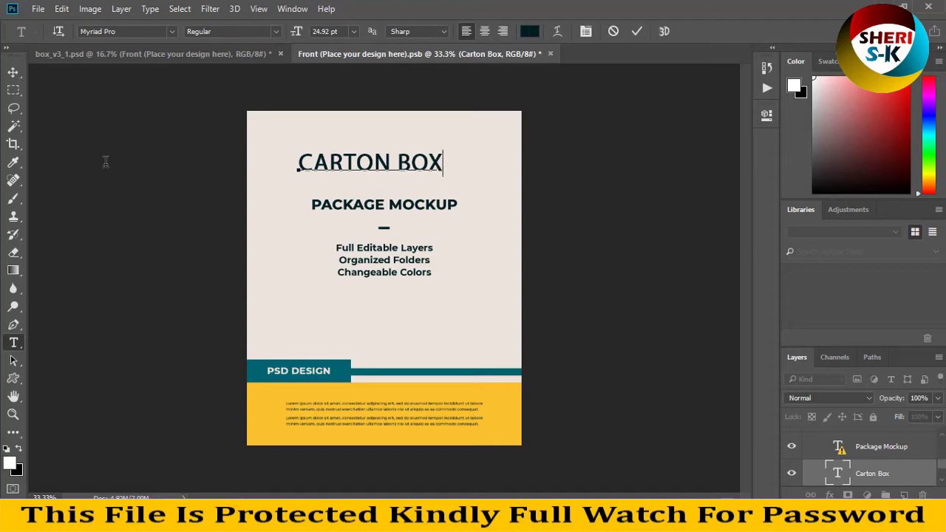
key("ctrl+a")
type("SHER")
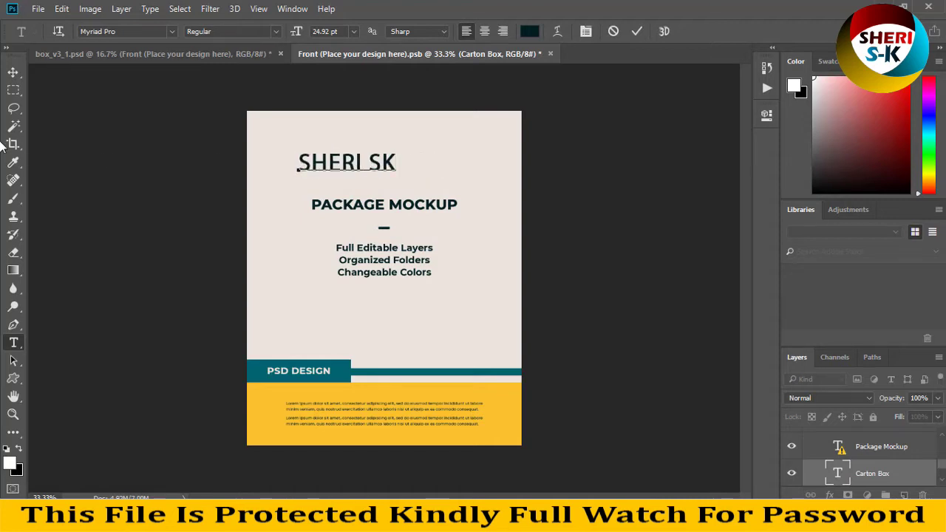
type("I SK")
Set the SHERI SK heading font to Gorehand Straight.
key("ctrl+a")
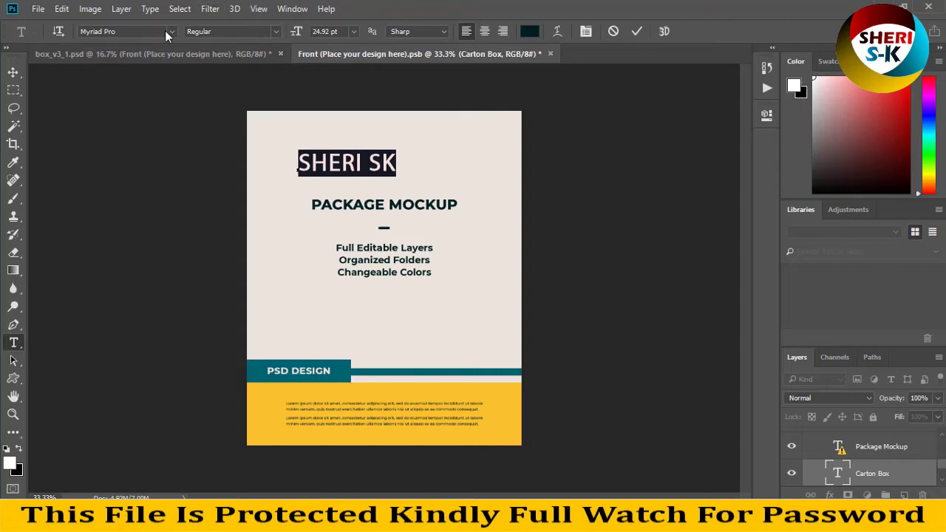
left_click(172, 31)
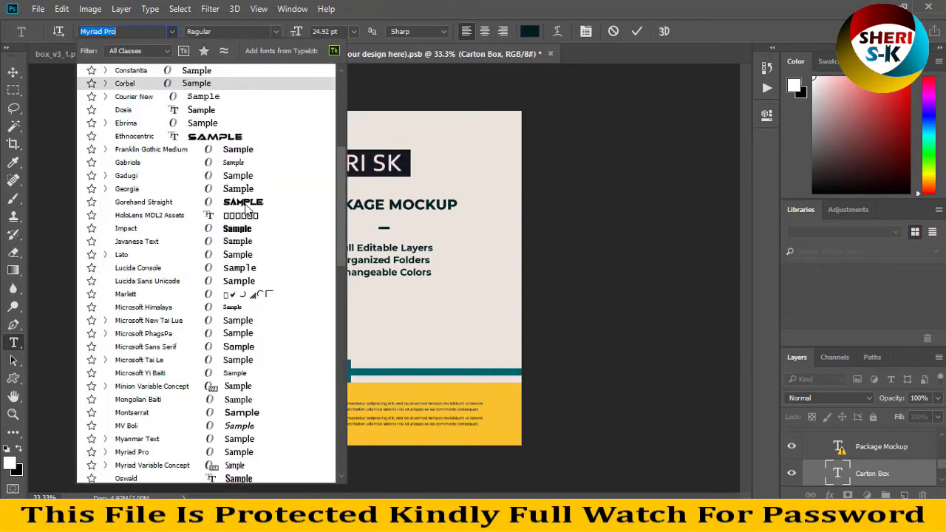
scroll(246, 209, "up", 6)
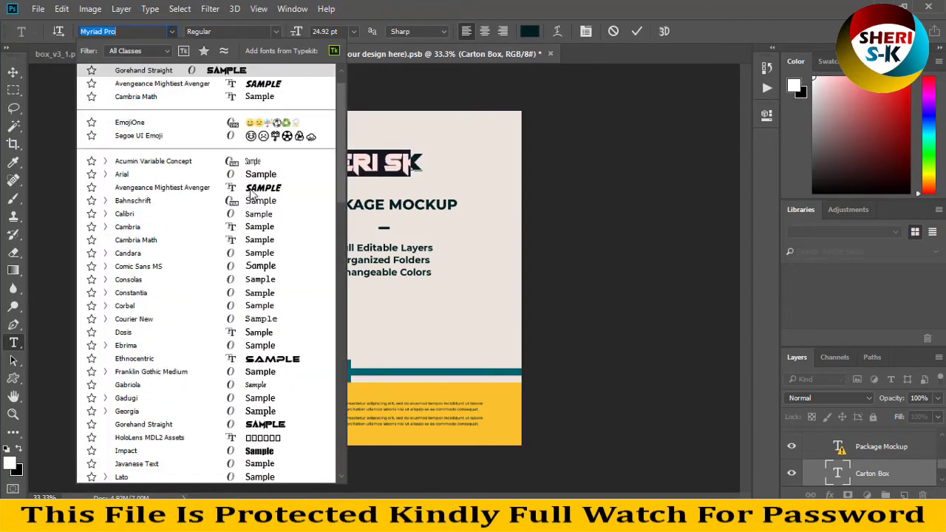
left_click(244, 71)
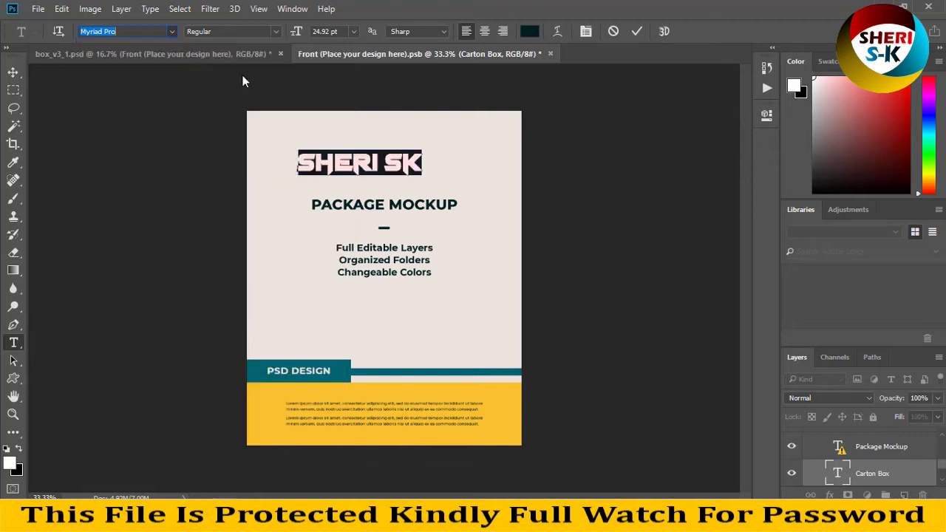
left_click(12, 71)
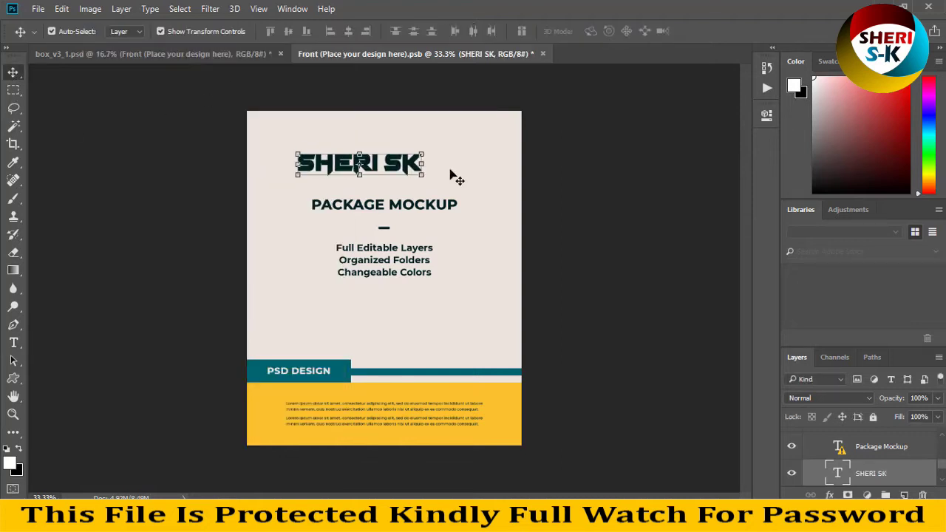
Enlarge the heading to about 158% and place it just above PACKAGE MOCKUP.
left_click_drag(423, 153, 493, 138)
key("Return")
left_click_drag(452, 166, 448, 184)
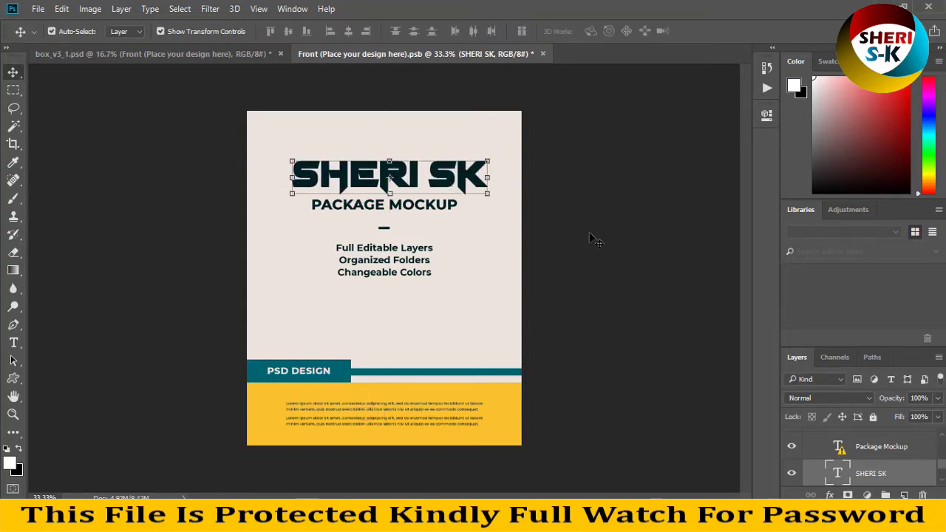
left_click(591, 239)
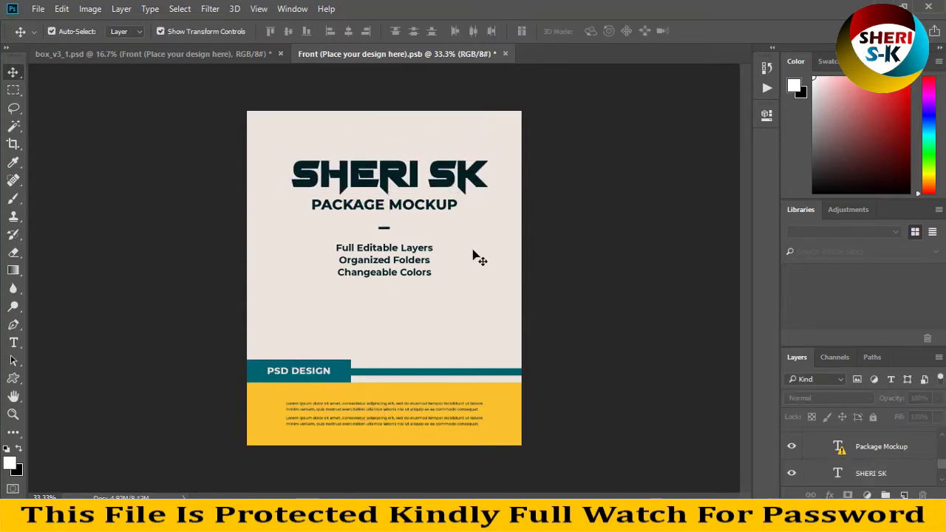
Open the right carton's Front design in box_v3_1 and drag CARTON BOX down above PSD DESIGN.
left_click(218, 58)
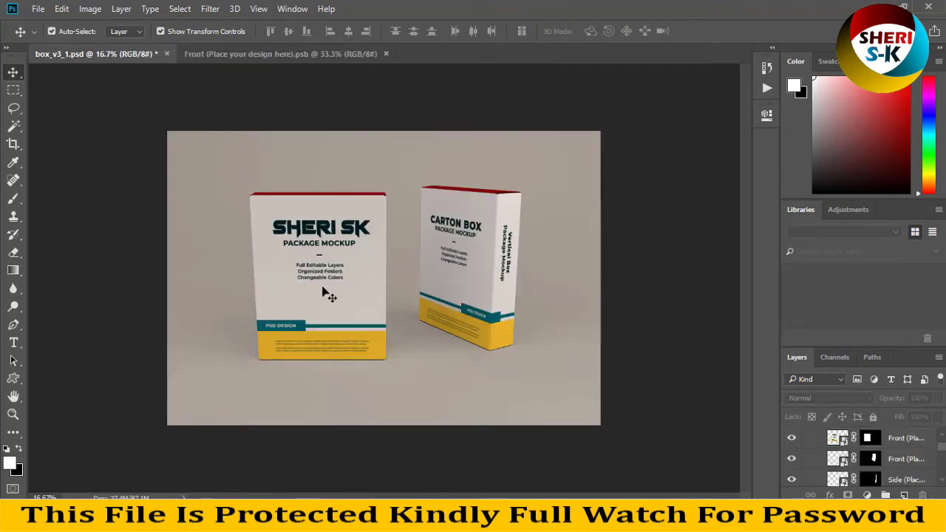
left_click_drag(481, 249, 464, 213)
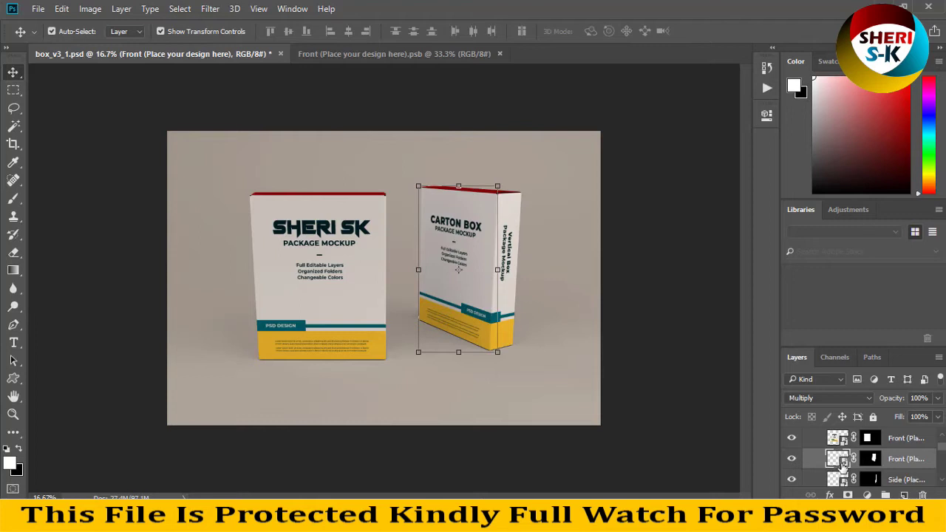
double_click(841, 460)
left_click_drag(424, 188, 425, 336)
left_click(508, 379)
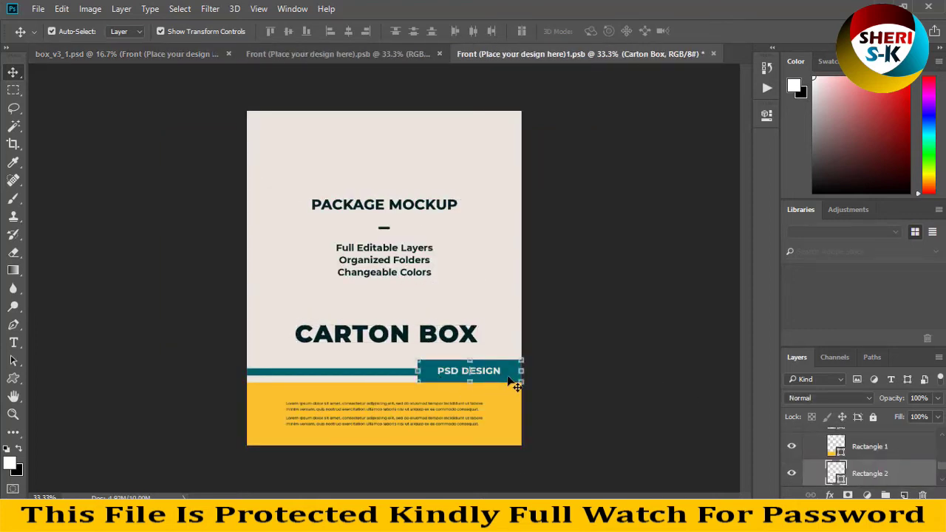
Recolour the PSD DESIGN band to dark red 501c1c and save the front design.
double_click(837, 477)
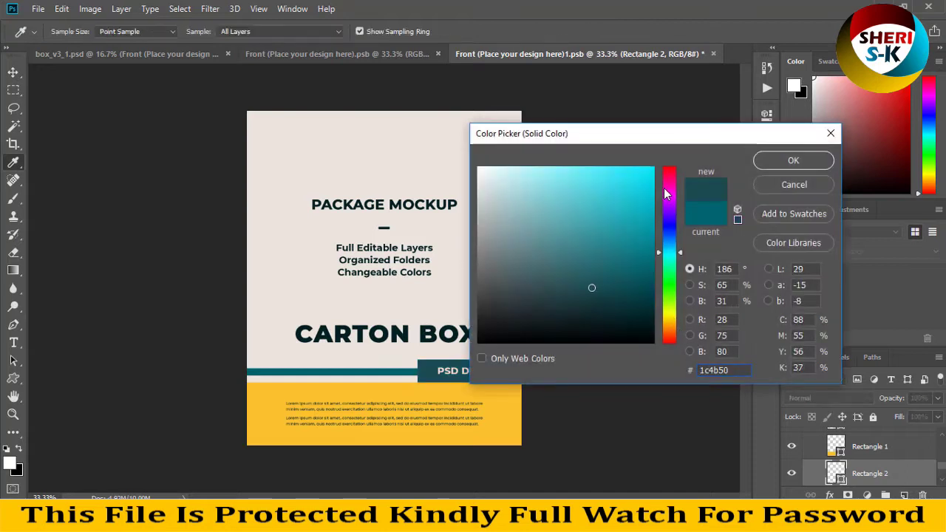
left_click_drag(664, 187, 665, 167)
left_click(802, 161)
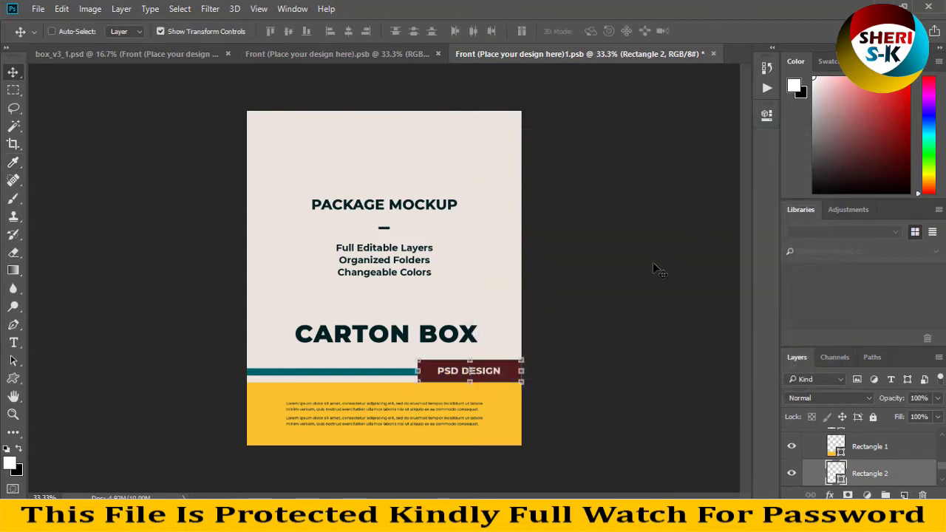
key("ctrl+s")
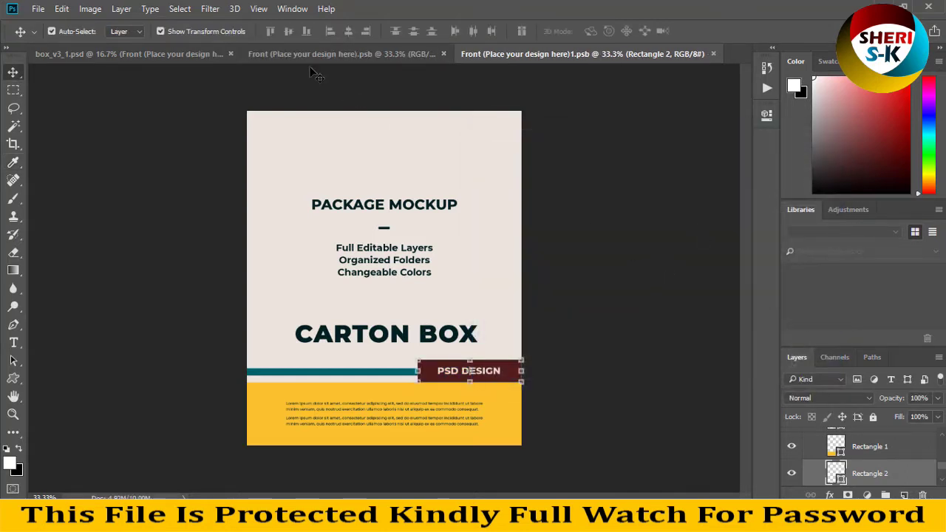
Close both front designs and the box_v3_1 mockup without saving its changes.
left_click(212, 54)
left_click(587, 274)
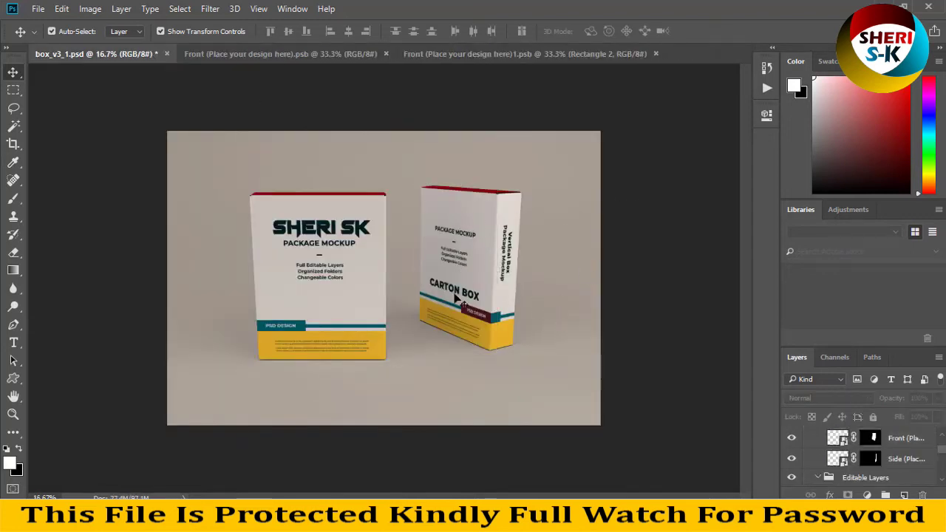
left_click(385, 54)
left_click(437, 54)
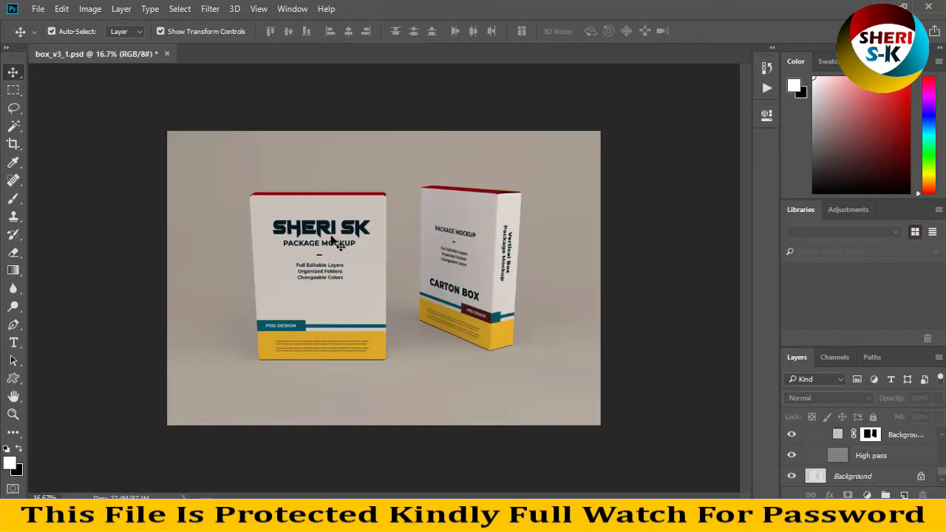
left_click(165, 53)
left_click(461, 205)
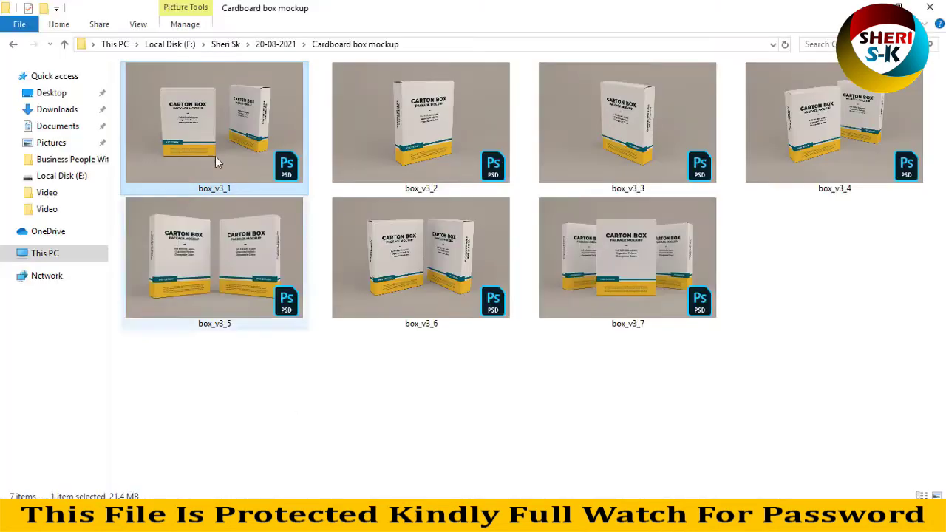
left_click(414, 145)
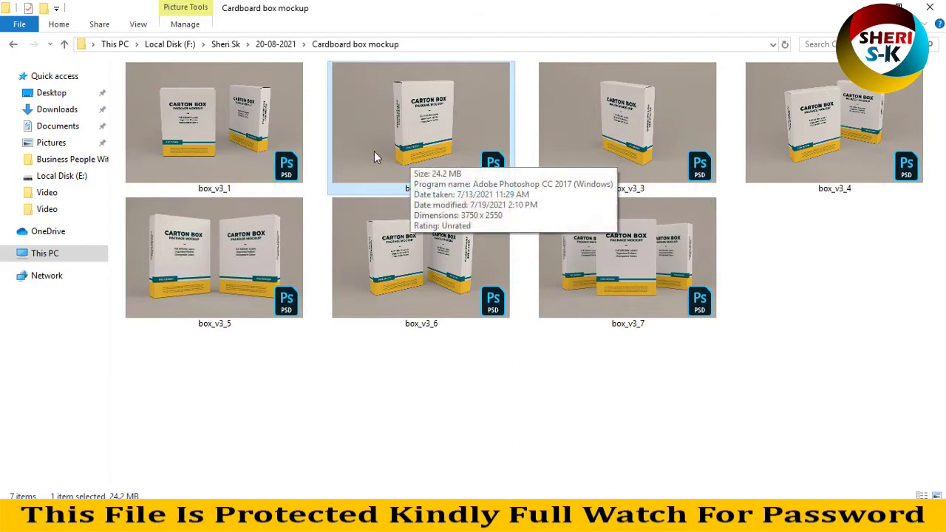
Browse the mockup files, then drag box_v3_7 into Photoshop to open the three-box mockup.
left_click(300, 132)
left_click(470, 120)
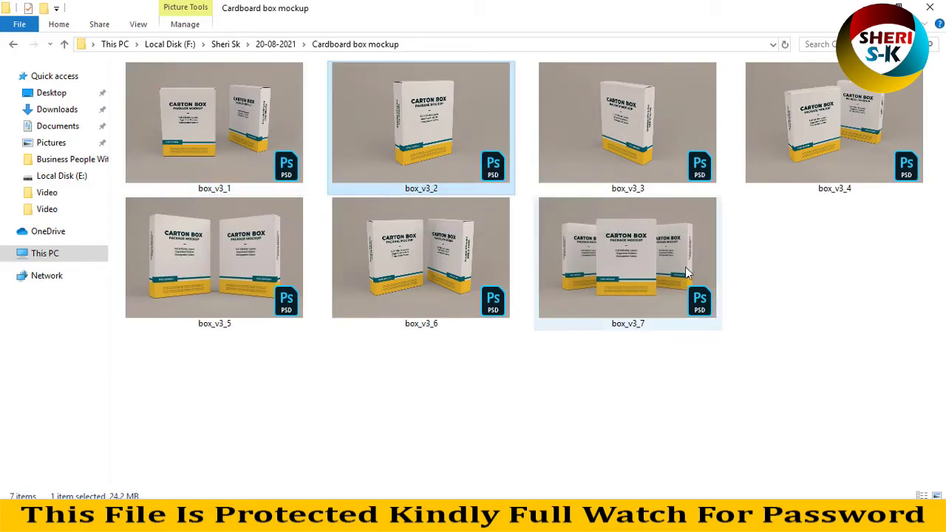
left_click(768, 190)
left_click(622, 271)
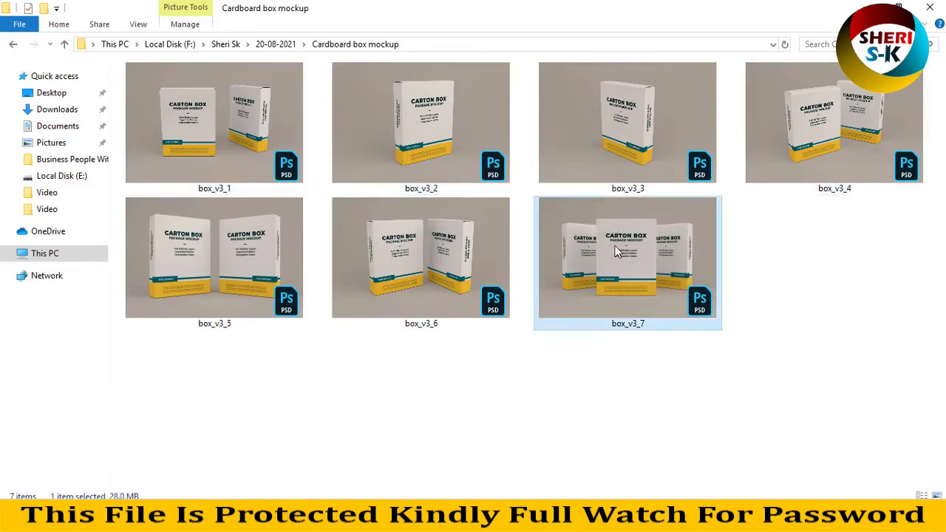
left_click_drag(616, 251, 383, 112)
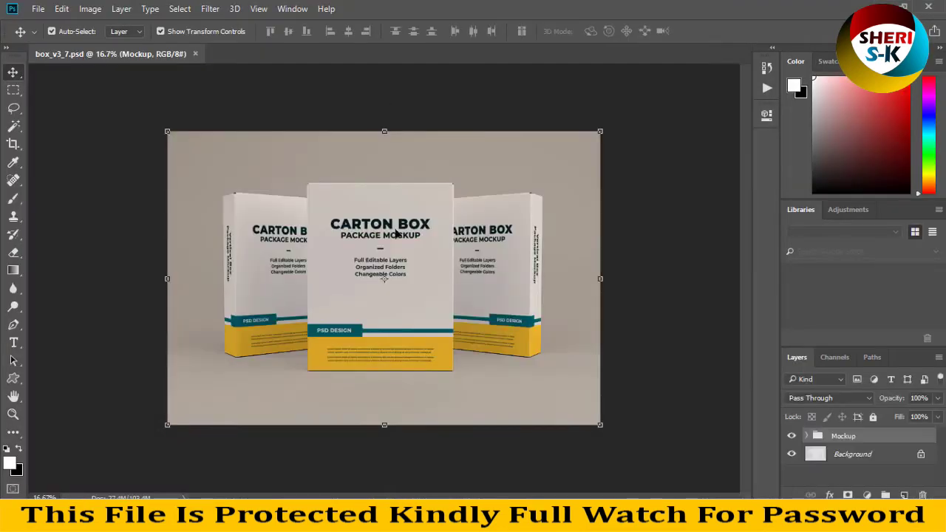
left_click(416, 278)
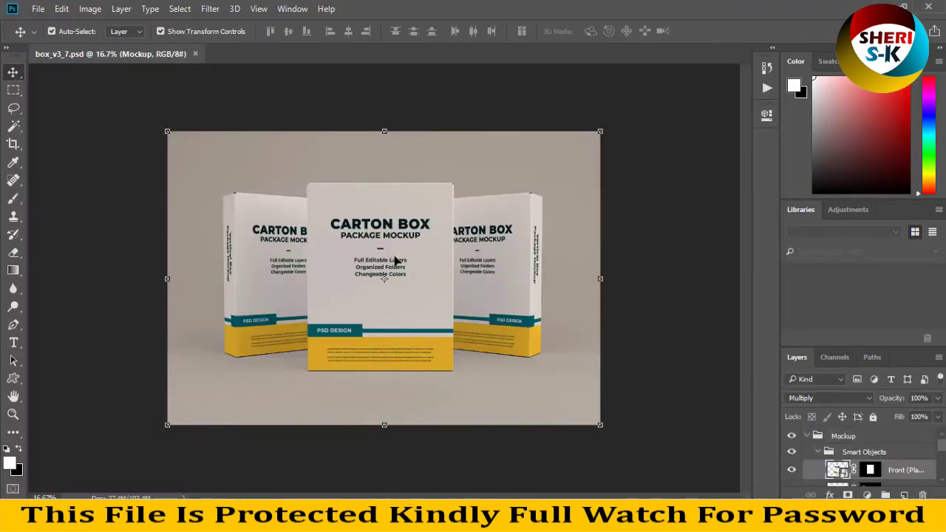
left_click(515, 225)
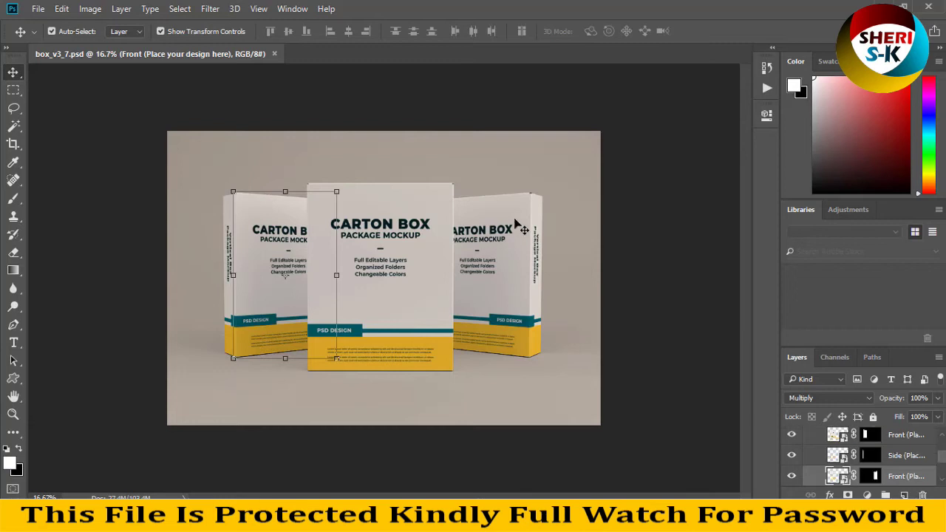
left_click(346, 199)
left_click(260, 244)
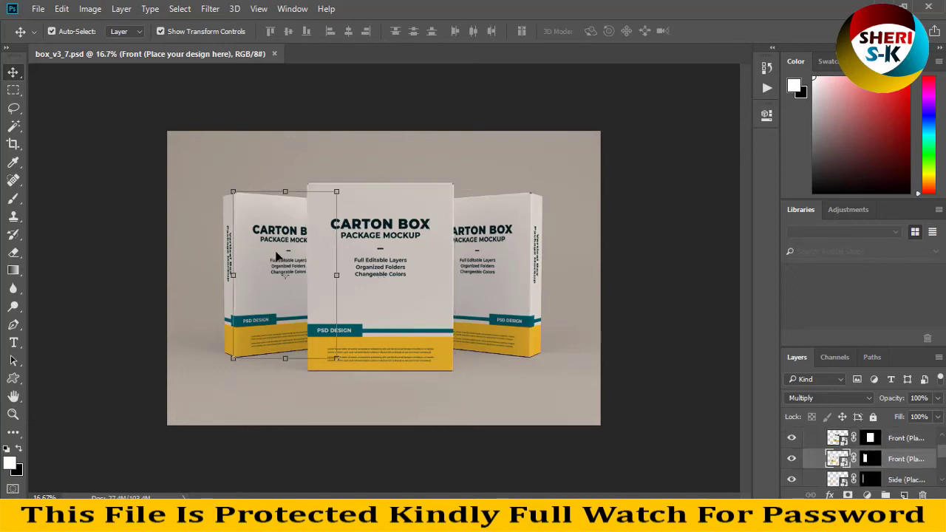
left_click(405, 236)
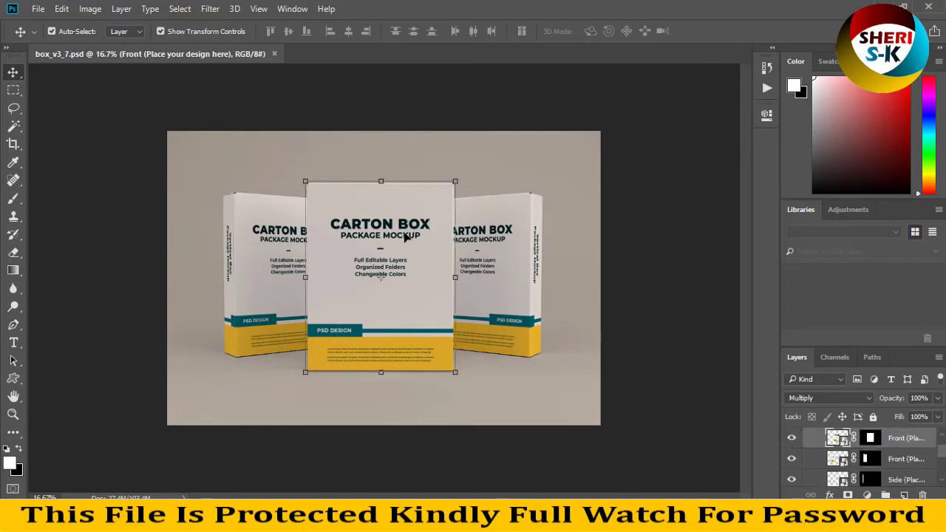
double_click(841, 439)
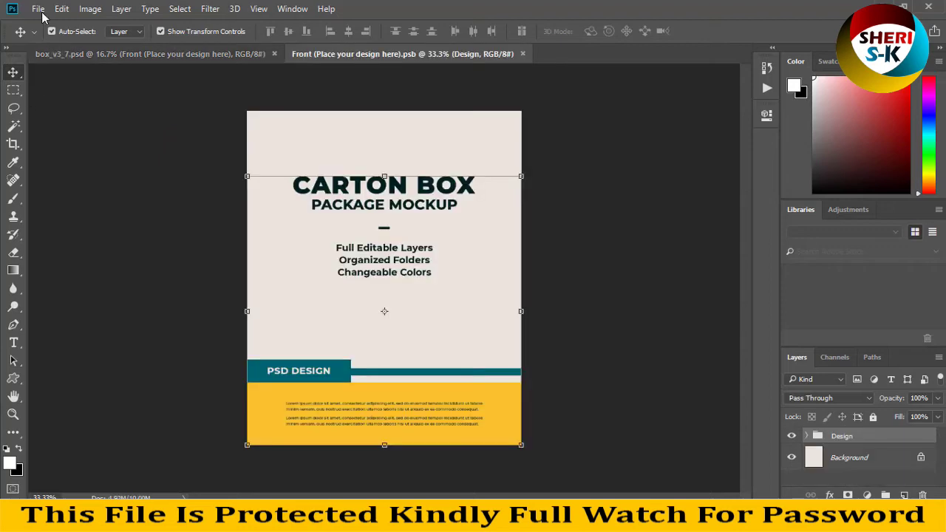
Open the shopping-bags photo 2.jpg from the Sale Photos folder with File > Open.
left_click(37, 9)
left_click(58, 38)
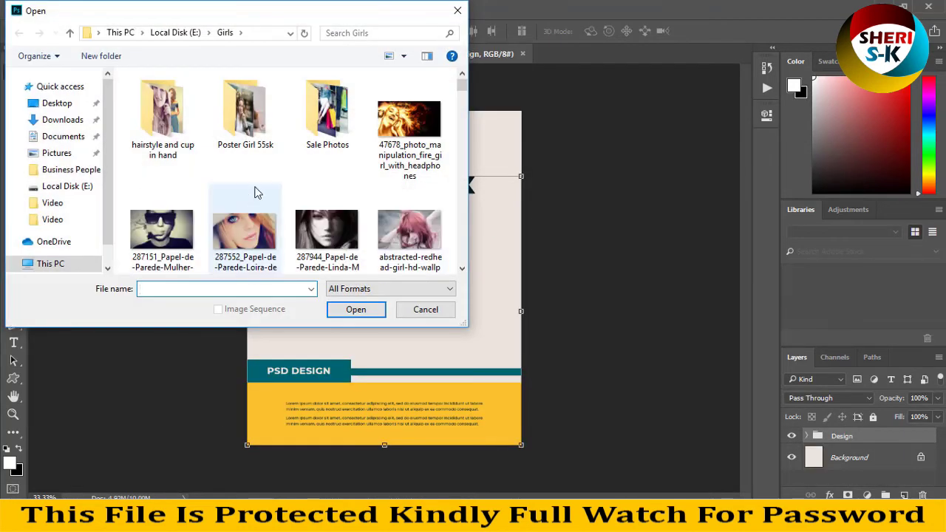
left_click(327, 133)
double_click(327, 133)
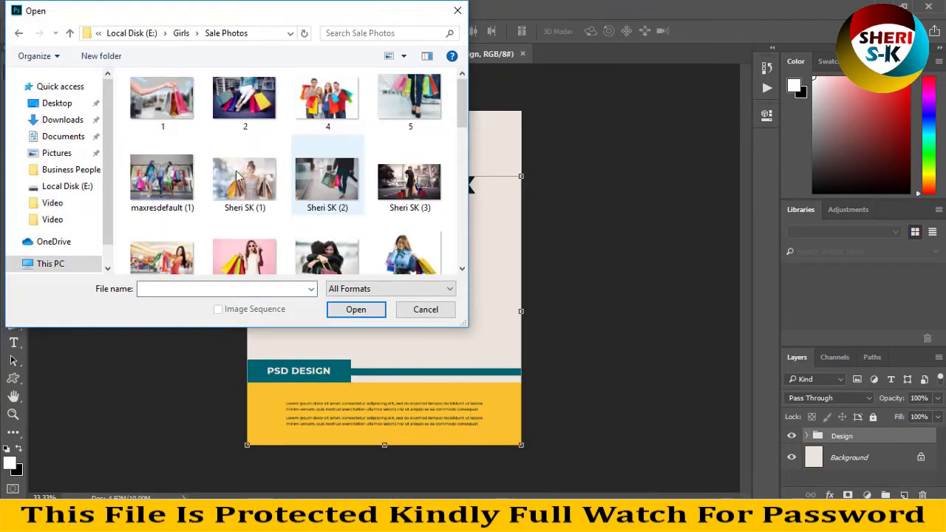
left_click(171, 194)
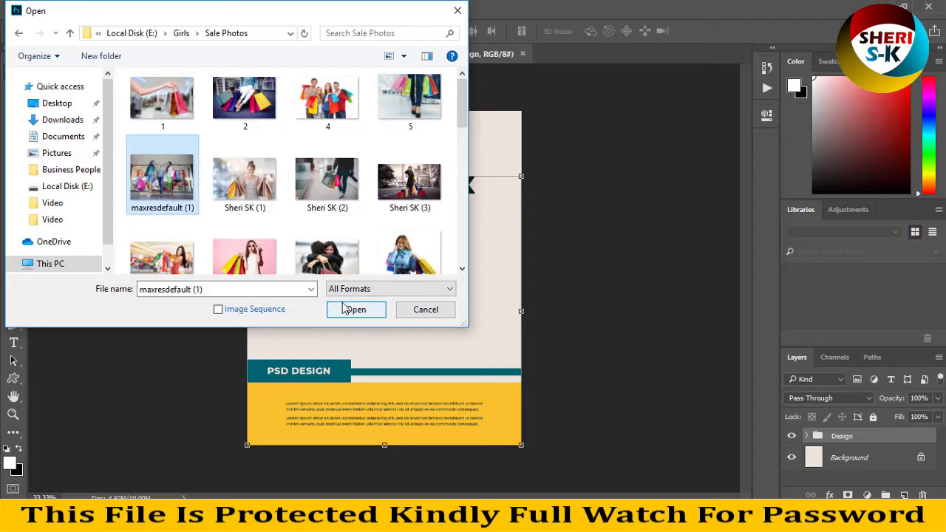
left_click(221, 103)
left_click(355, 309)
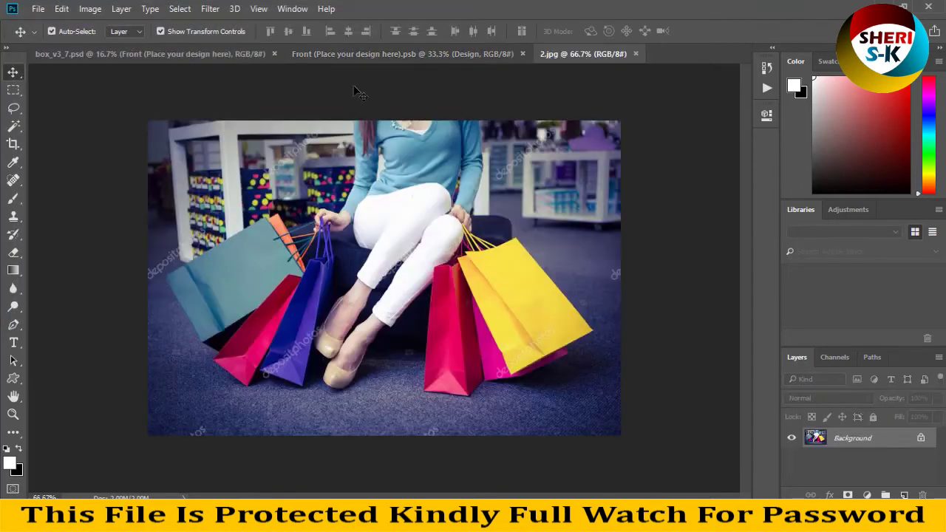
Place the 2.jpg photo into the Front design, scale it over the upper area, and send it behind the text.
left_click_drag(619, 59, 684, 157)
left_click(357, 223)
left_click_drag(357, 223, 414, 209)
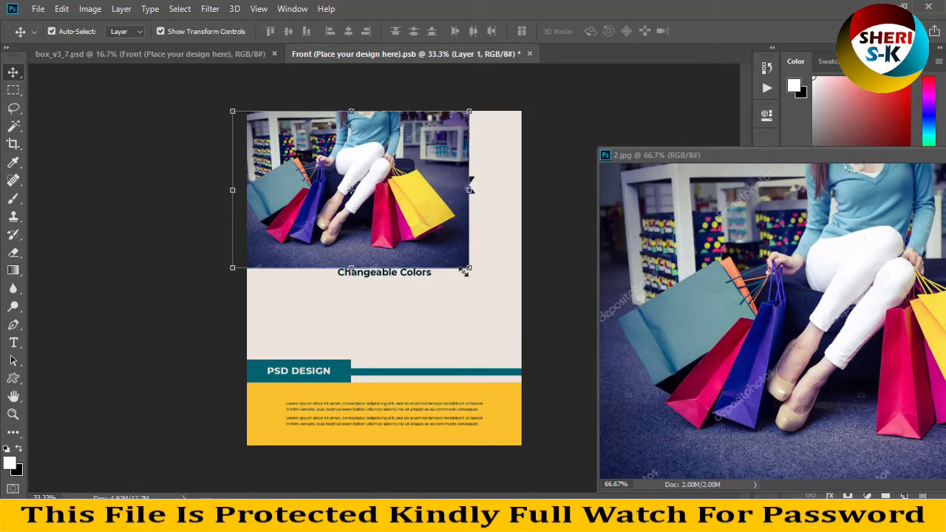
left_click_drag(463, 273, 630, 404)
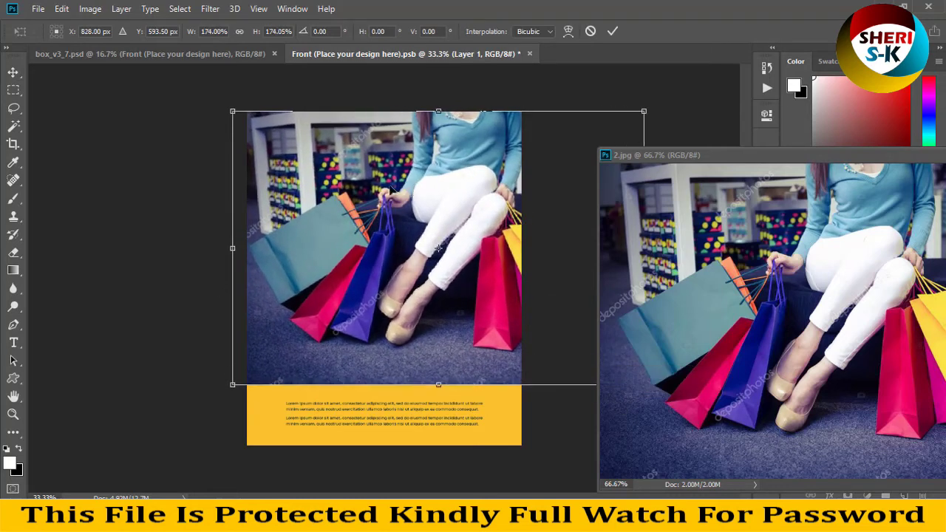
left_click_drag(391, 188, 346, 189)
key("Return")
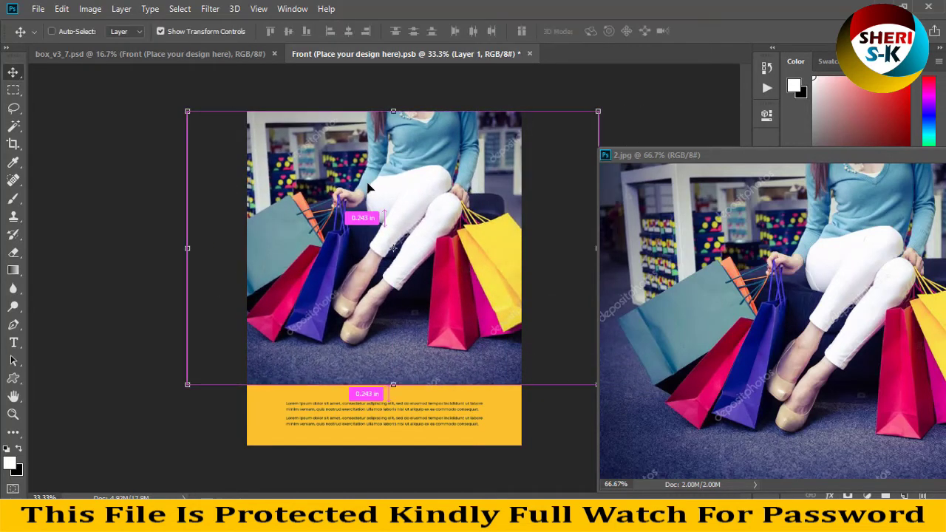
key("ctrl+bracketleft")
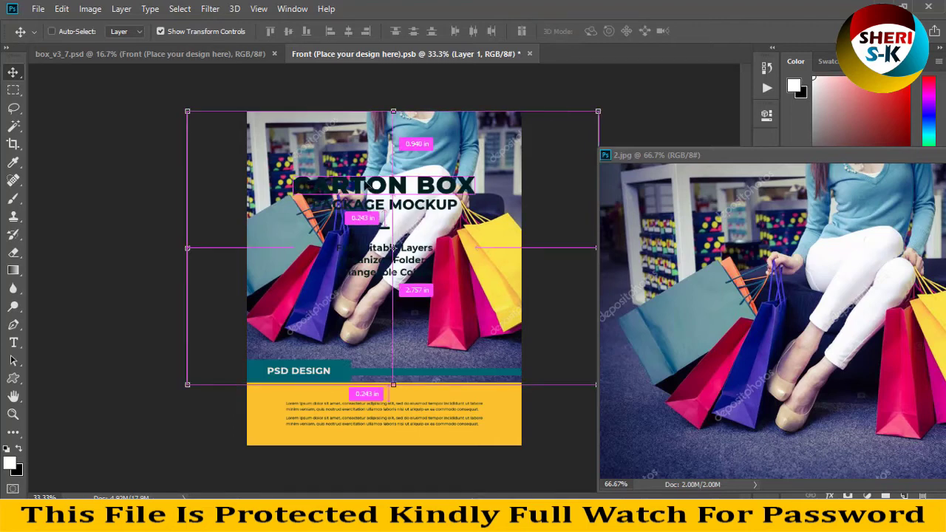
Move CARTON BOX and PACKAGE MOCKUP down above the PSD DESIGN strip, then close the 2.jpg window.
left_click_drag(426, 195, 420, 413)
left_click_drag(399, 185, 466, 346)
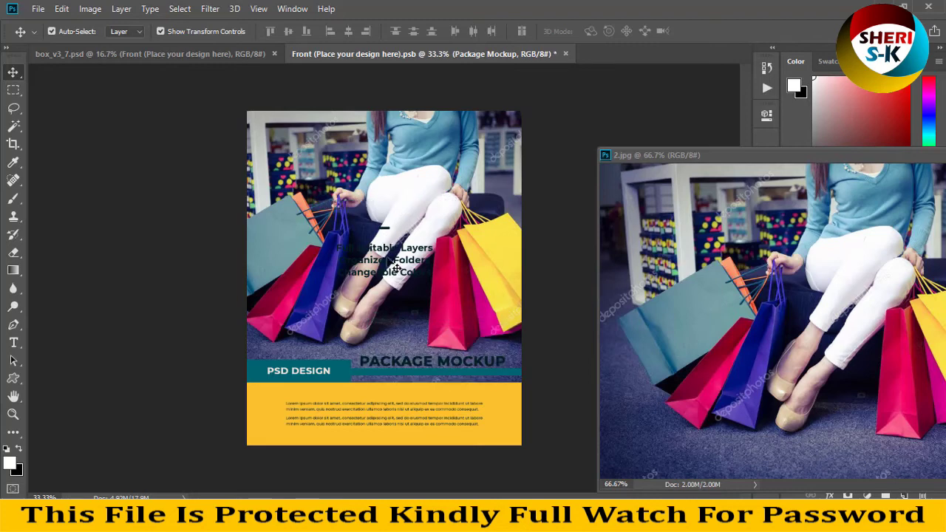
left_click(299, 370)
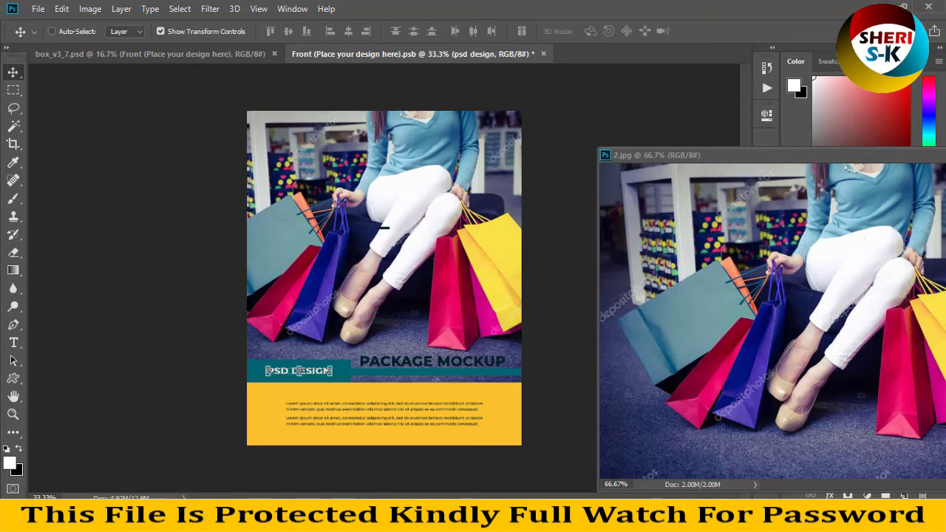
left_click_drag(798, 156, 416, 171)
left_click(683, 171)
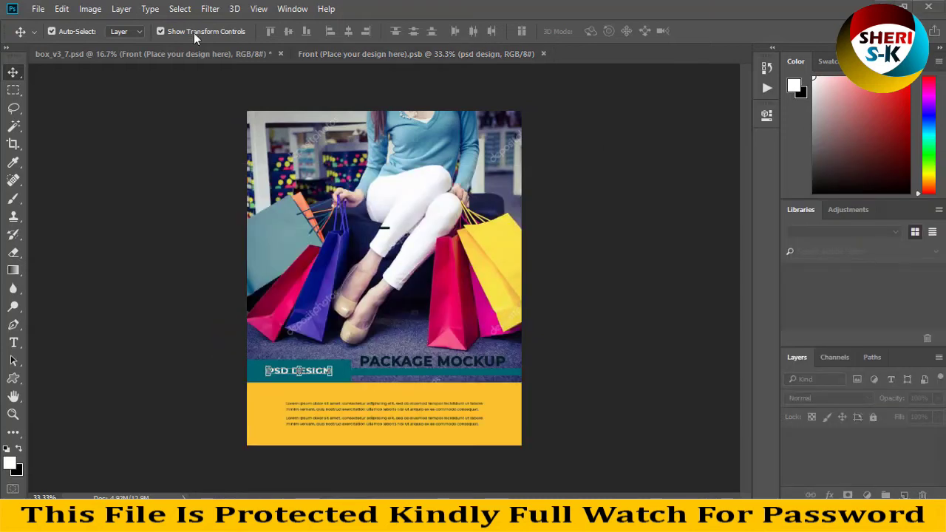
Review box_v3_7, then close the front design and the three-box mockup without saving.
key("ctrl+Tab")
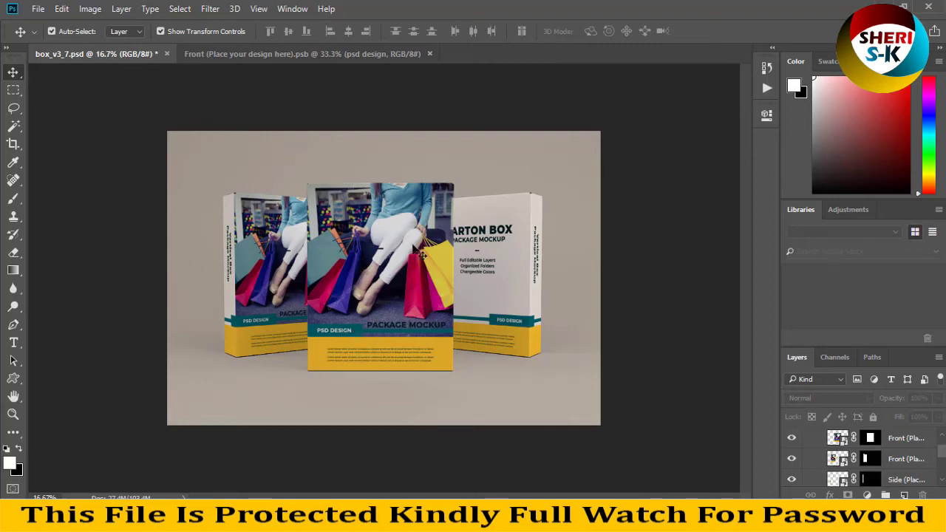
left_click(503, 255)
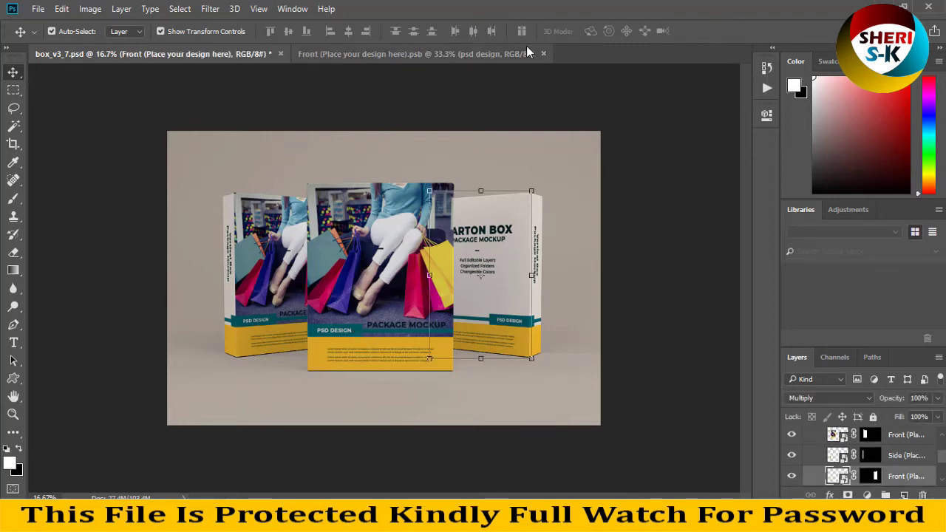
left_click(542, 53)
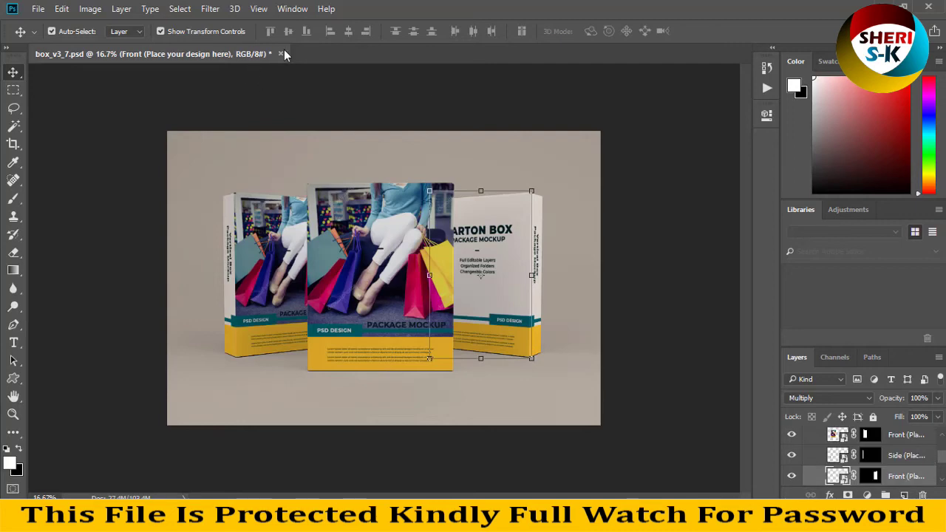
left_click(280, 53)
left_click(476, 207)
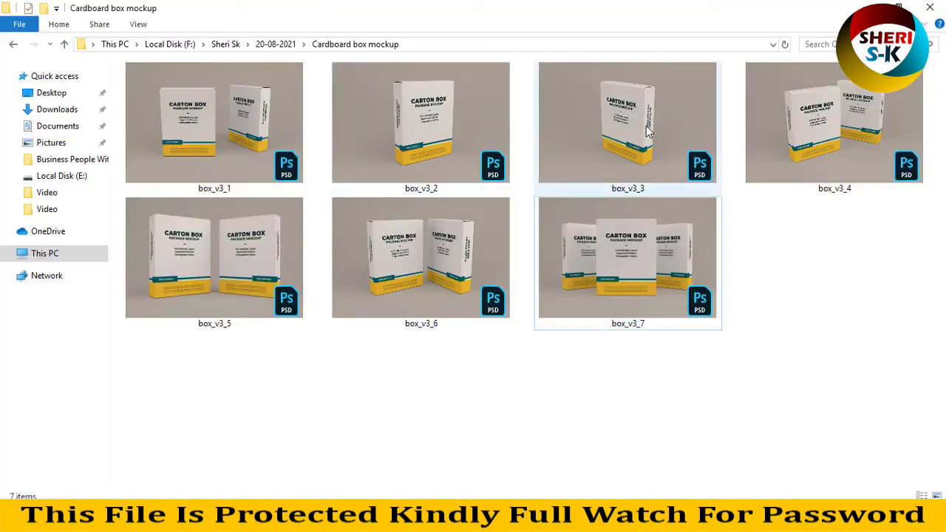
Open the single-box mockup box_v3_2 and select its side design layer.
left_click(625, 142)
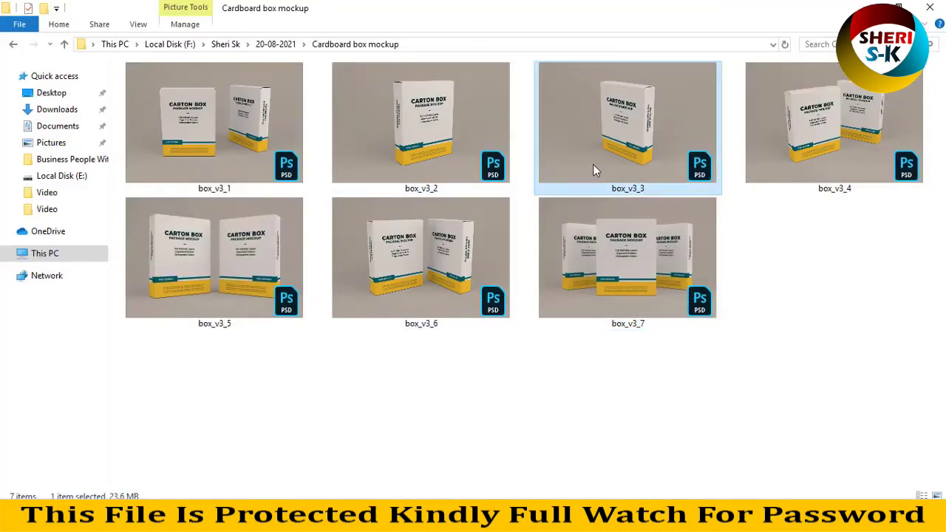
left_click_drag(407, 163, 354, 229)
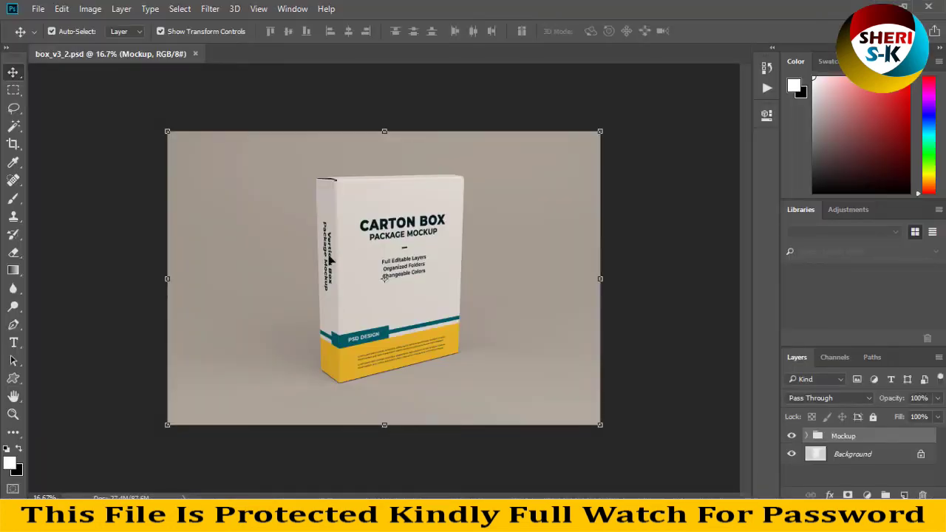
left_click(330, 259)
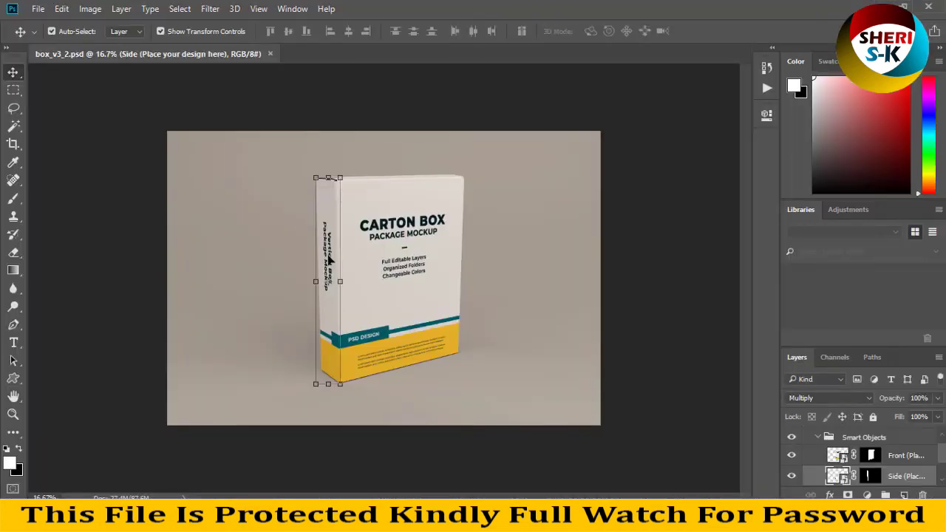
Open the Side smart object's .psb and expand its Design and Texts groups to reach the title layer.
double_click(843, 478)
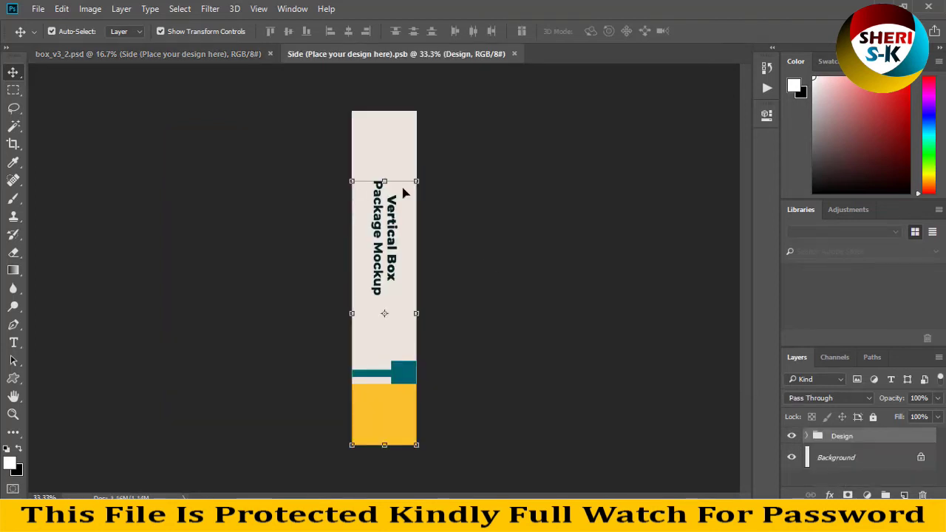
left_click(808, 437)
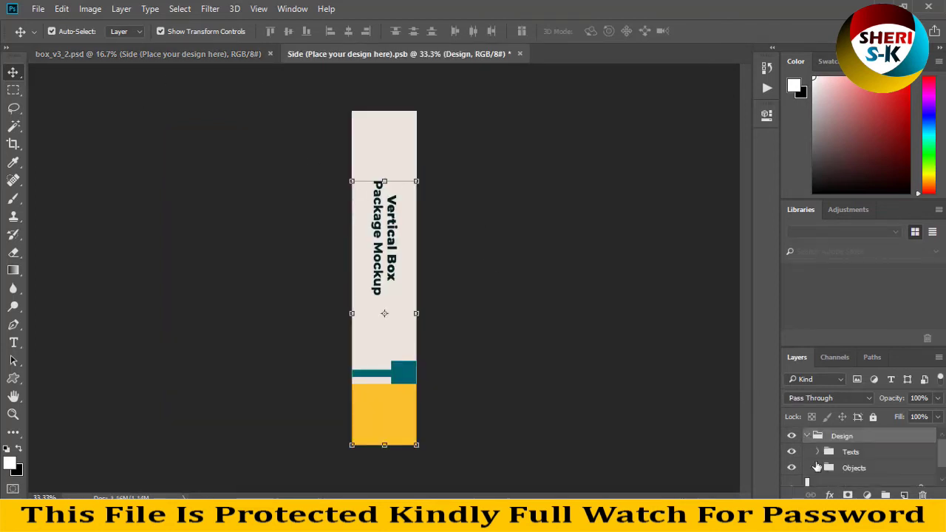
left_click(832, 453)
left_click(791, 469)
left_click(791, 470)
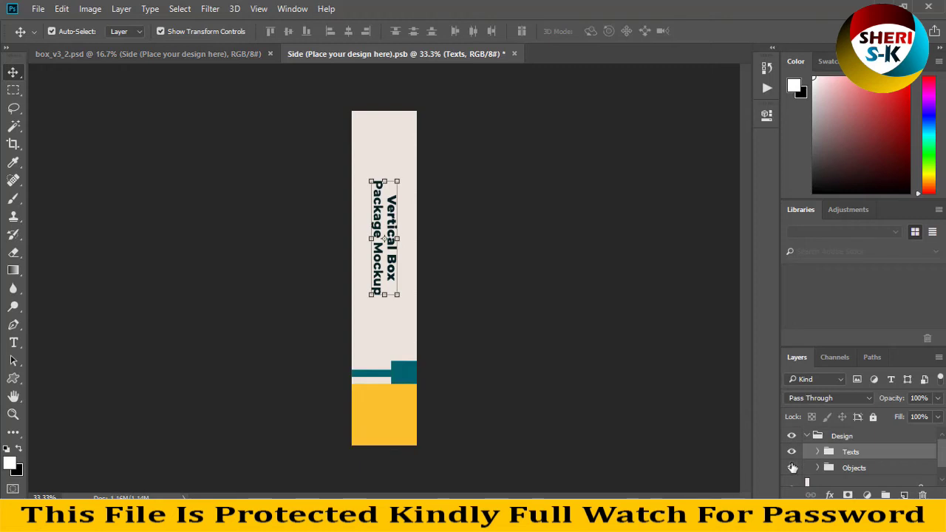
left_click(818, 452)
scroll(842, 473, "down", 1)
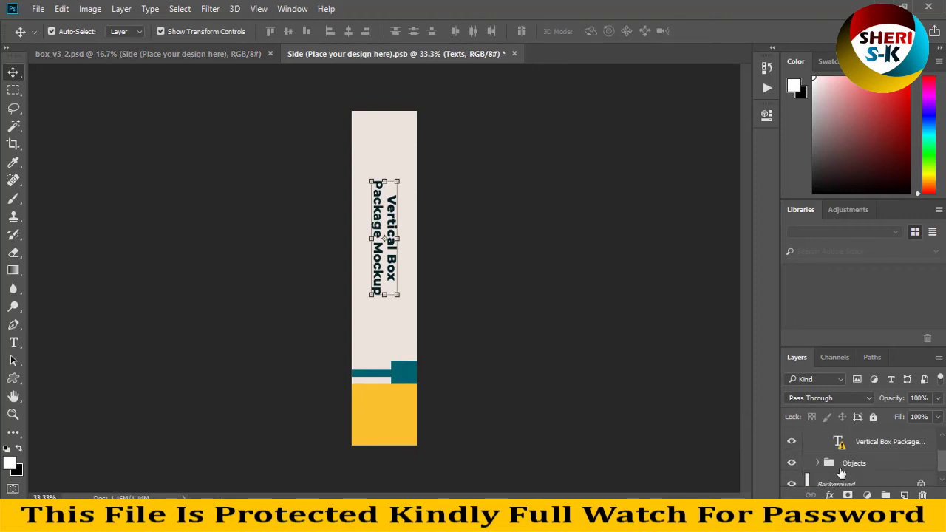
Rotate the side-panel canvas 90° clockwise, accepting the missing-fonts warning, then rotate it 180°.
left_click(90, 9)
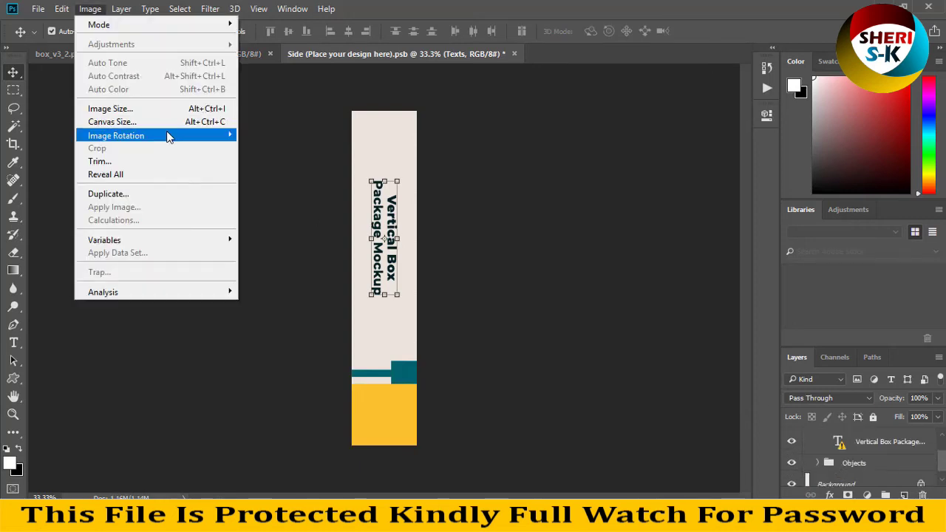
mouse_move(167, 134)
left_click(294, 150)
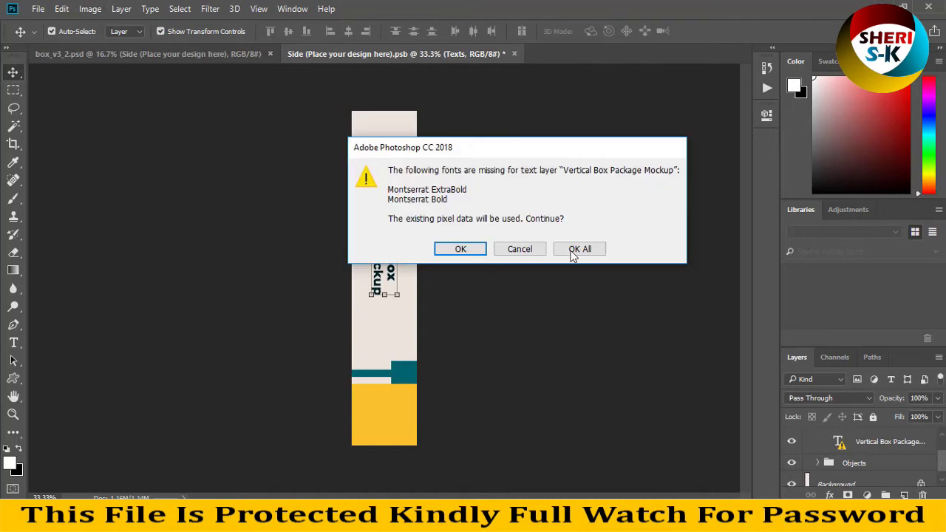
left_click(578, 249)
left_click(90, 9)
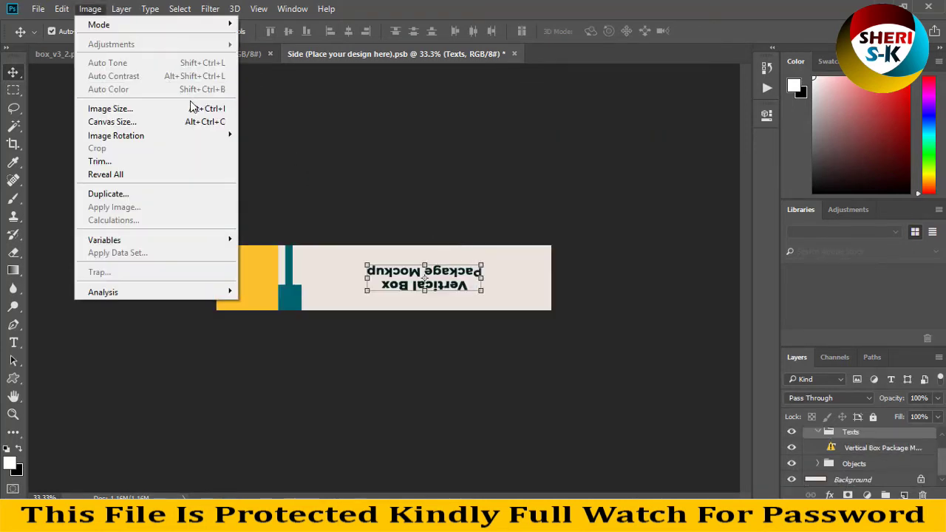
mouse_move(212, 137)
left_click(267, 136)
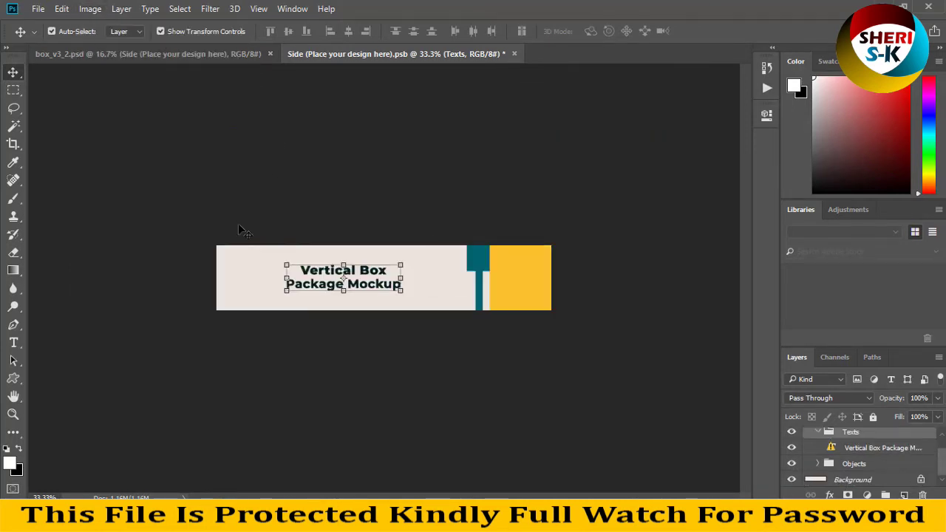
left_click(13, 342)
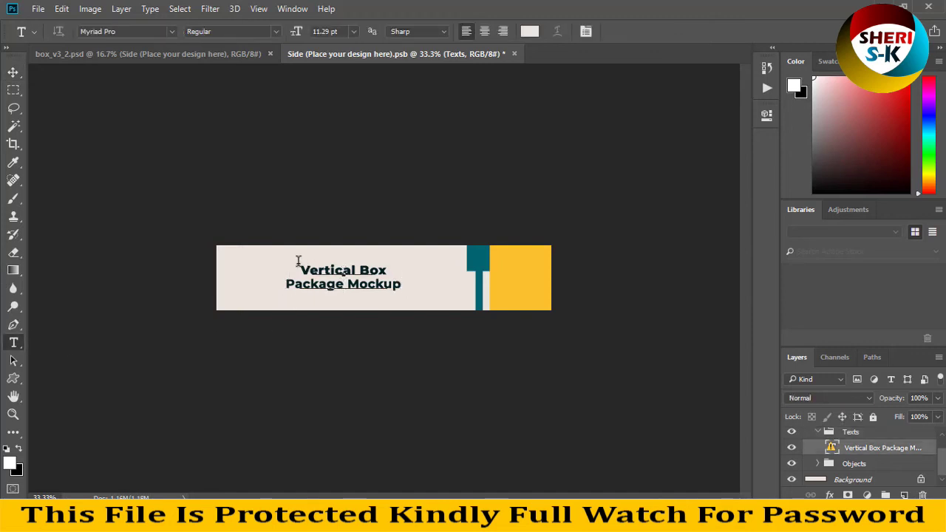
Replace the old title with the text 'Get Free Templates On Sheri Sk'.
left_click_drag(298, 260, 230, 239)
key("Return")
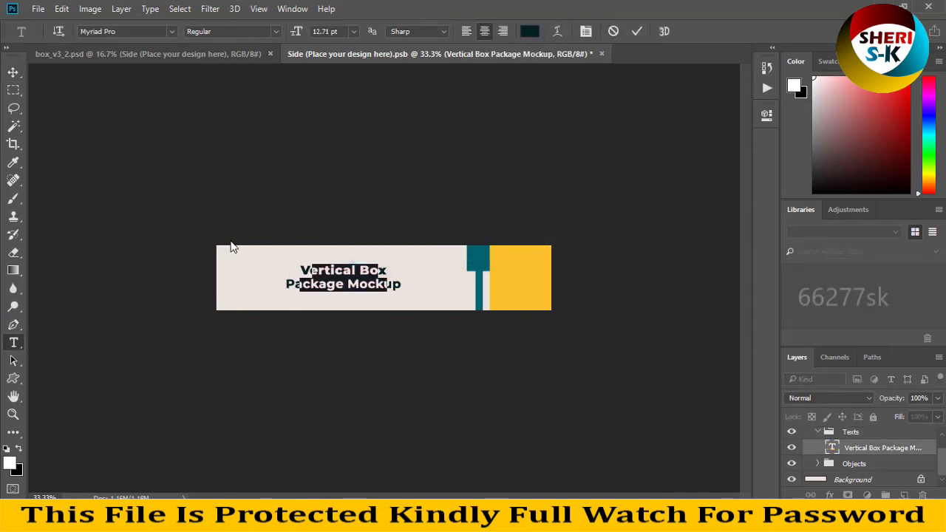
key("BackSpace")
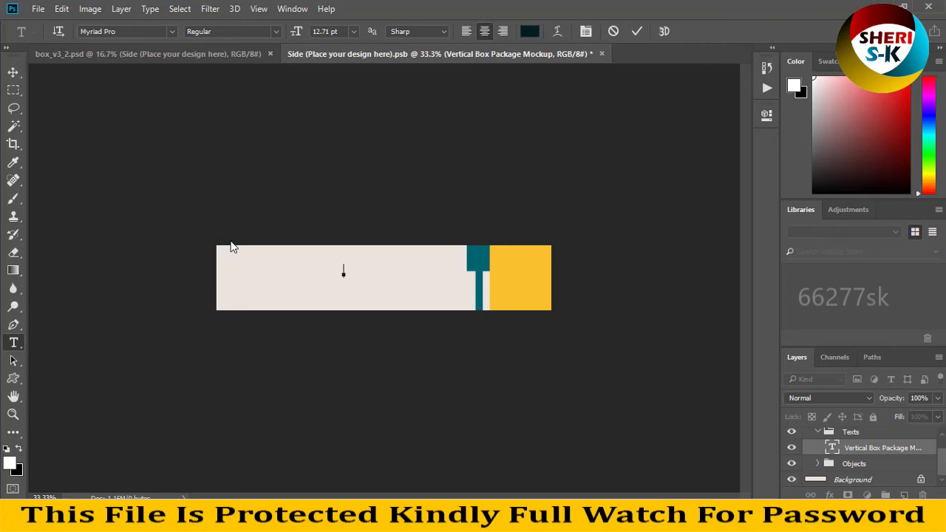
type("gst")
key("ctrl+a")
type("Get Free Tem")
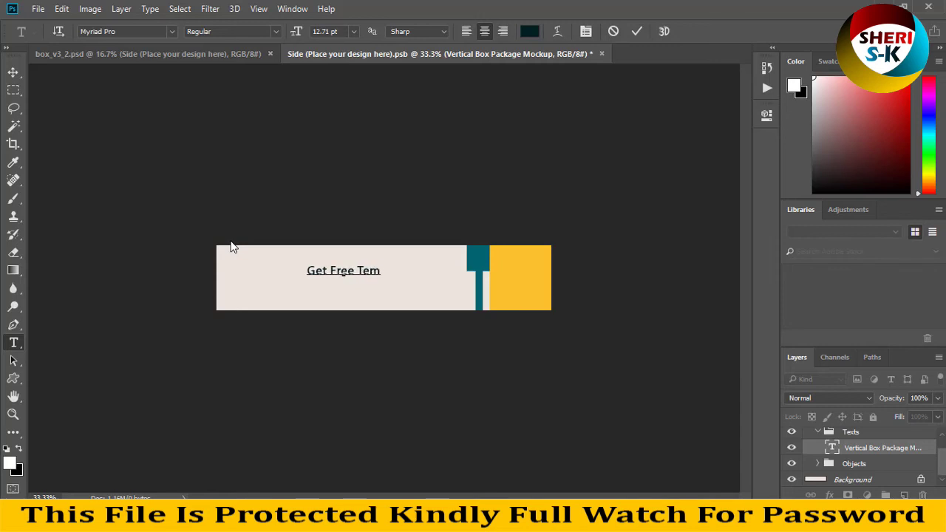
type("plates O")
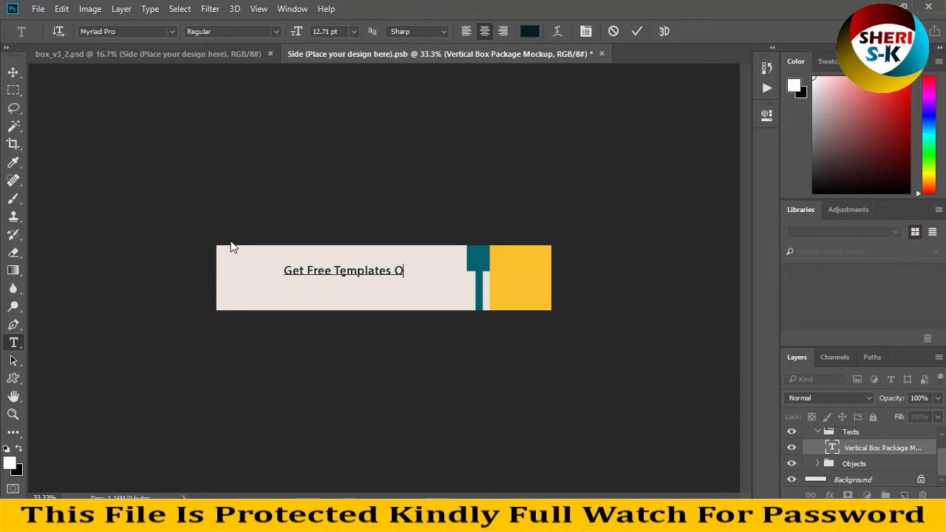
type("n Shero Sk")
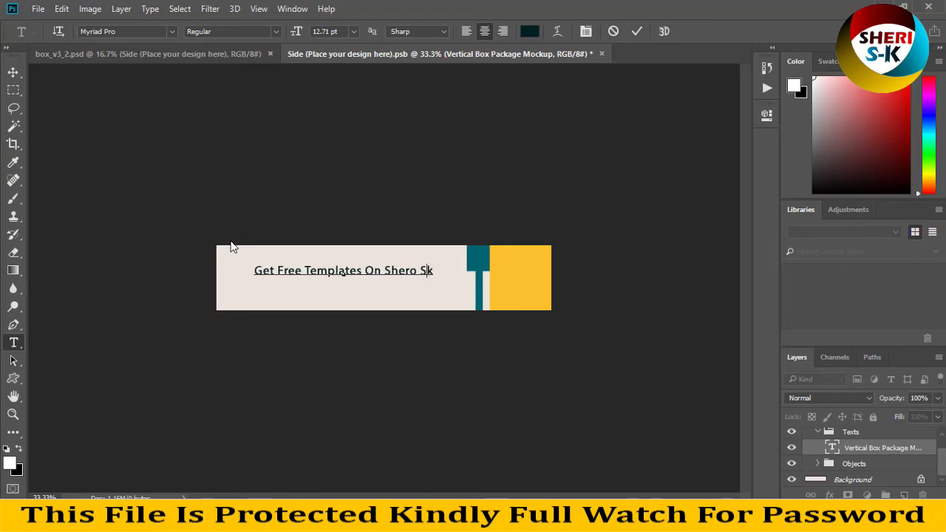
key("BackSpace")
type("i")
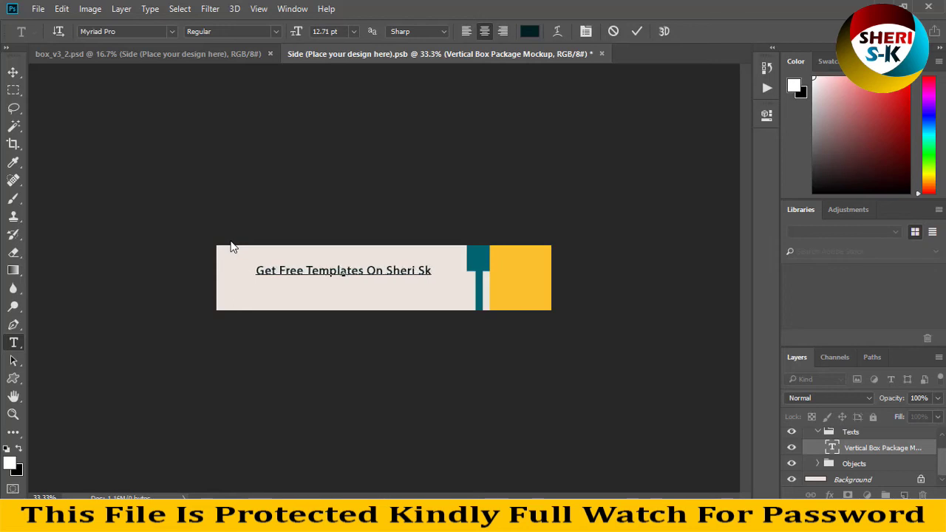
left_click(432, 270)
type("www.thesheri")
key("BackSpace")
type("sk")
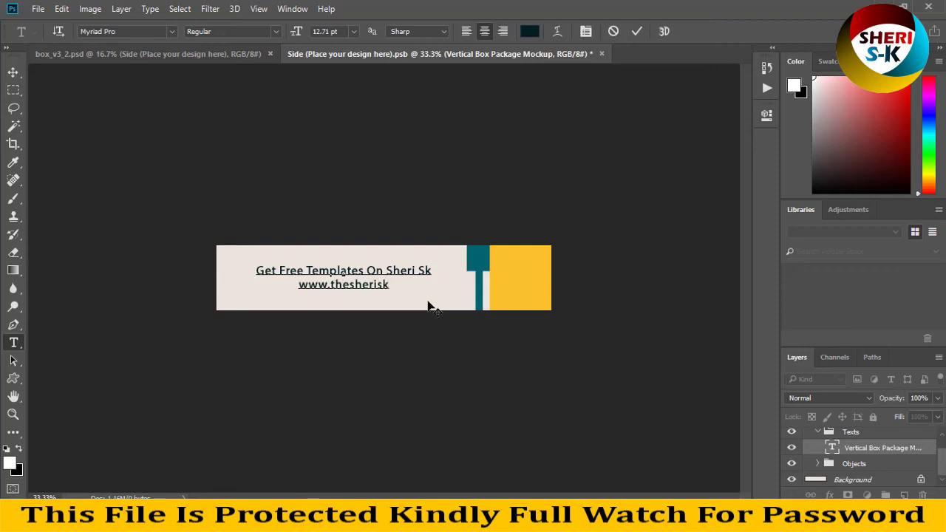
type(".com ")
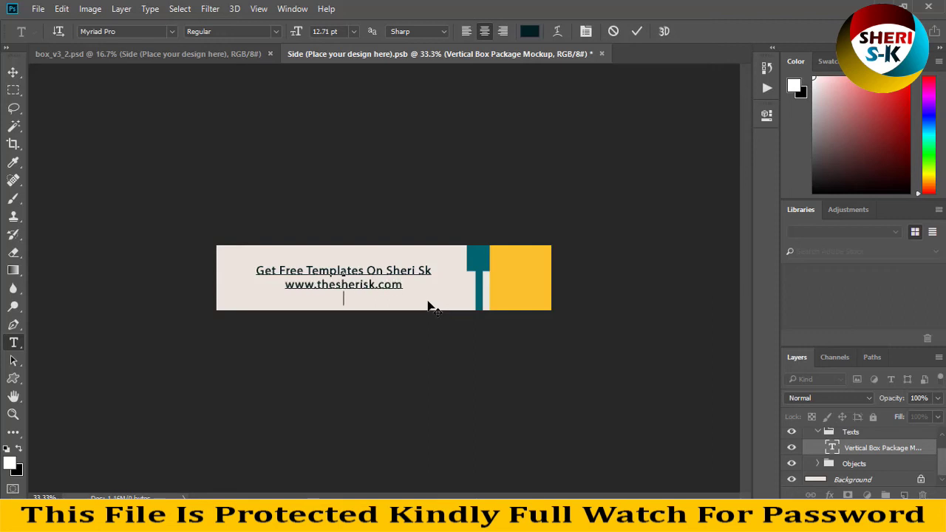
type("www.sherigraphi")
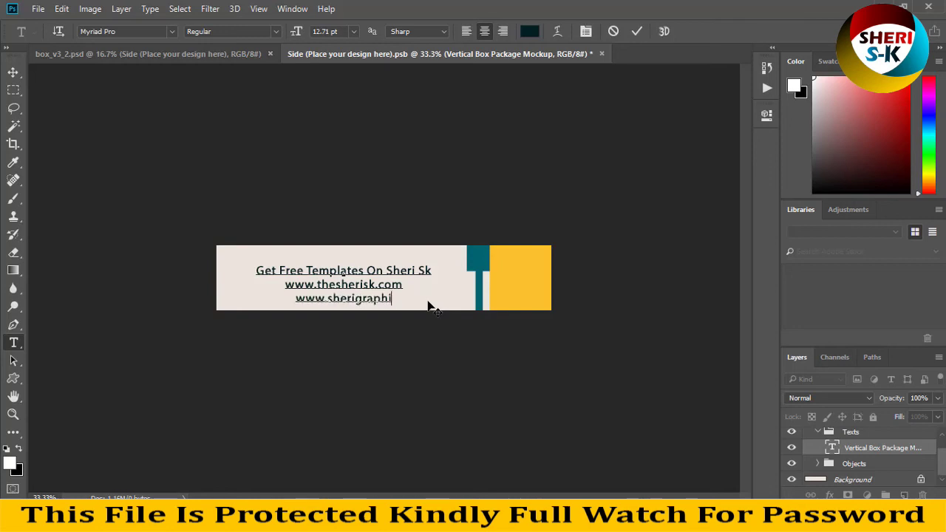
type("cs.com")
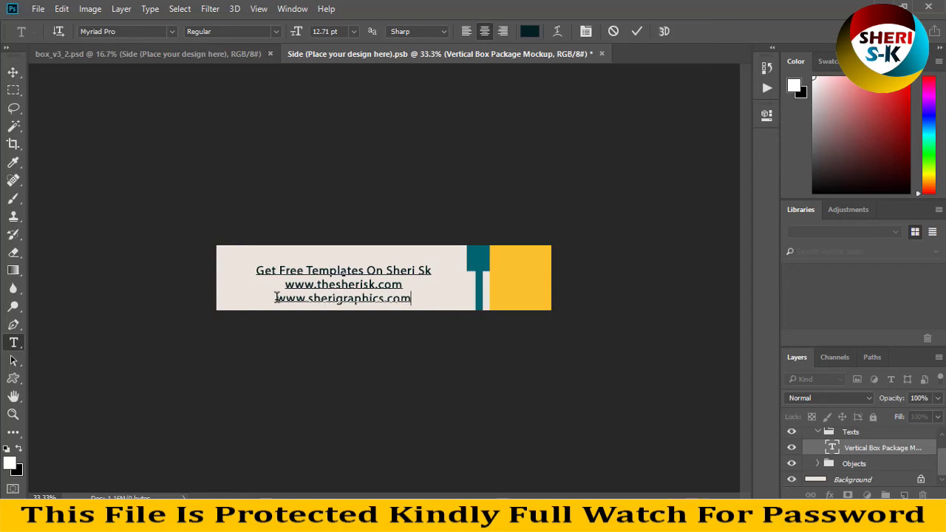
left_click(276, 298)
left_click(423, 298, "shift")
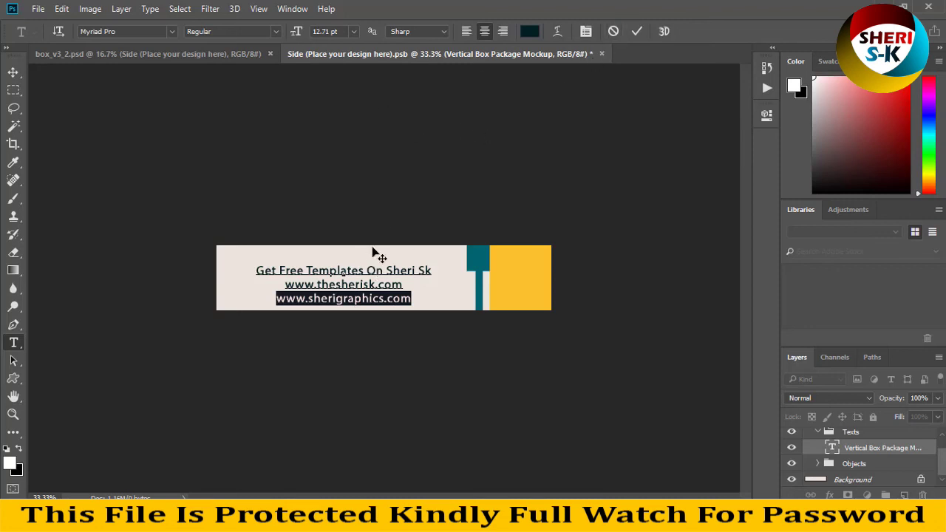
left_click(90, 9)
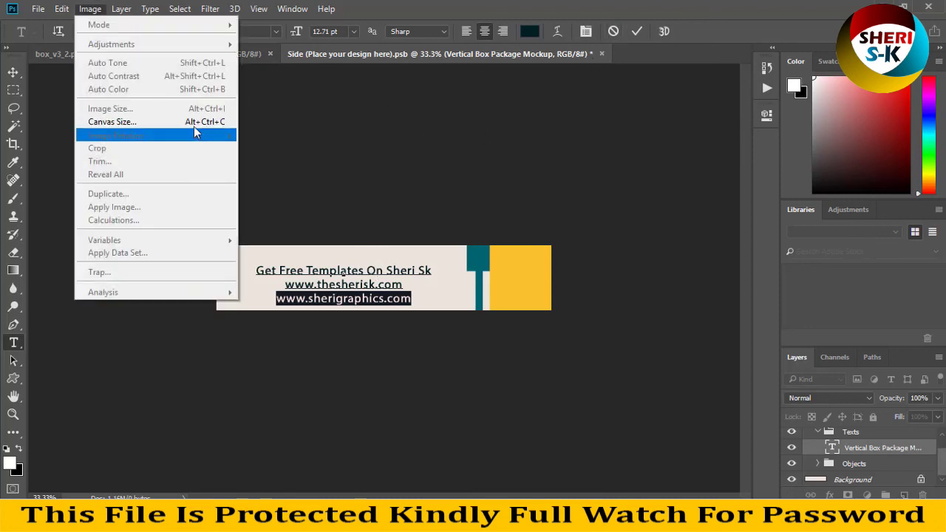
Commit the text edit and rotate the side-panel canvas back 90° clockwise.
left_click(193, 122)
left_click(13, 89)
left_click(89, 9)
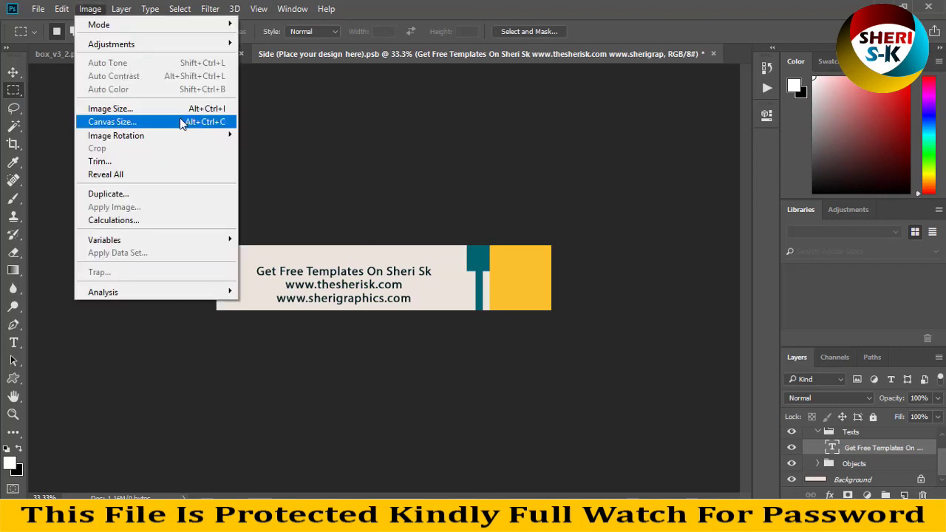
mouse_move(211, 141)
left_click(279, 148)
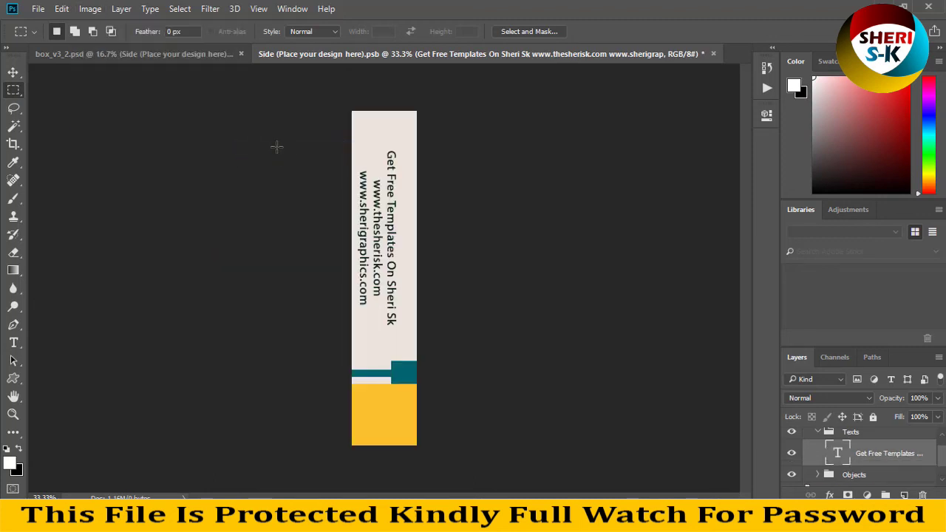
Close the side artwork and box_v3_2.psd documents without saving changes.
left_click(193, 53)
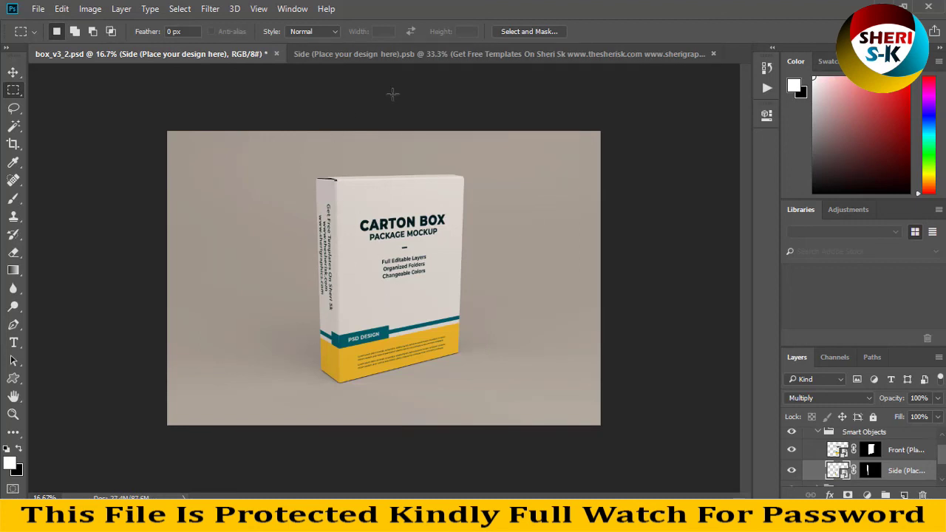
left_click(712, 54)
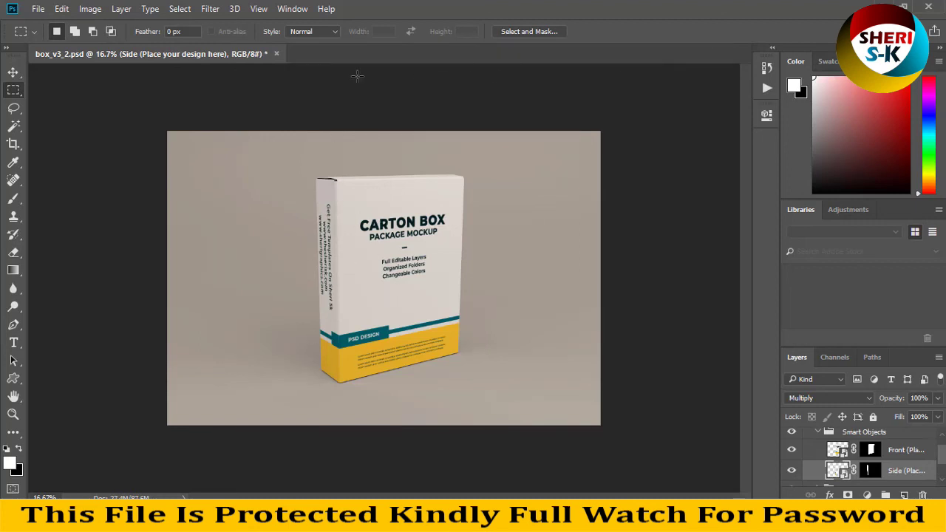
left_click(278, 55)
left_click(488, 209)
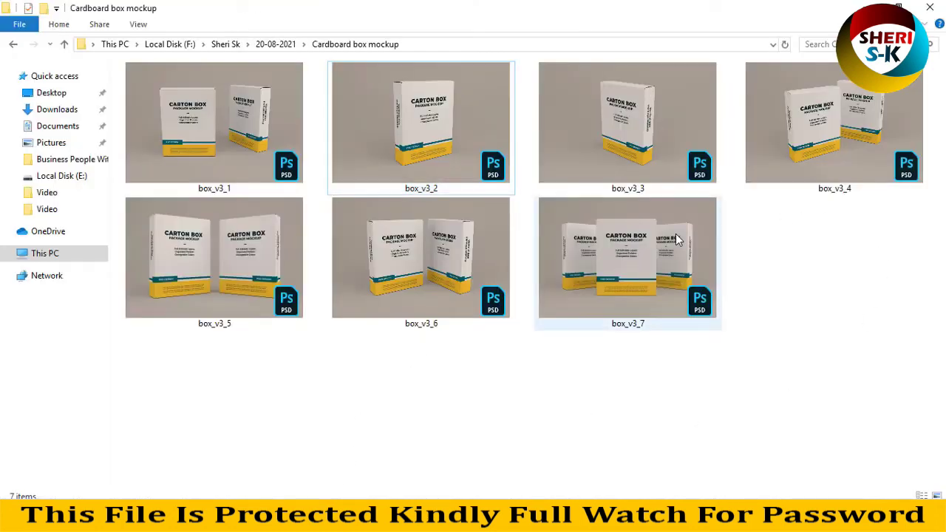
mouse_move(676, 238)
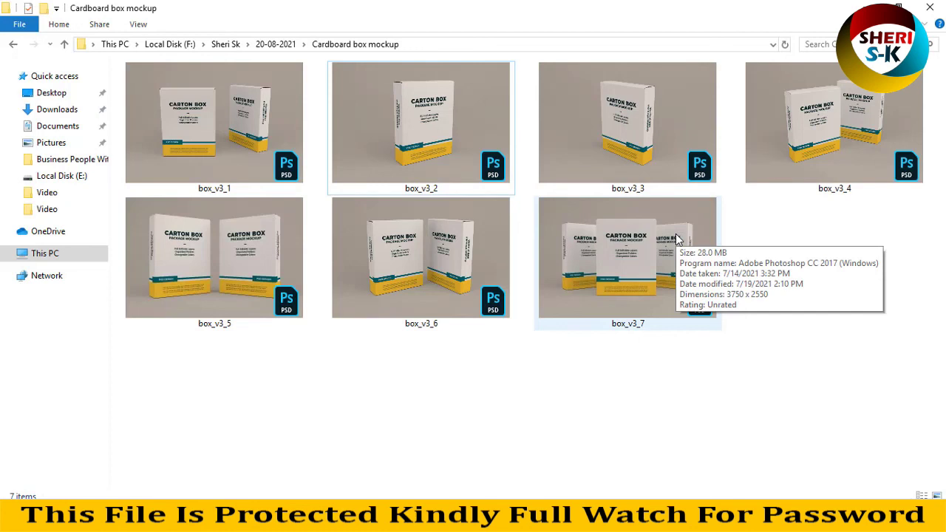